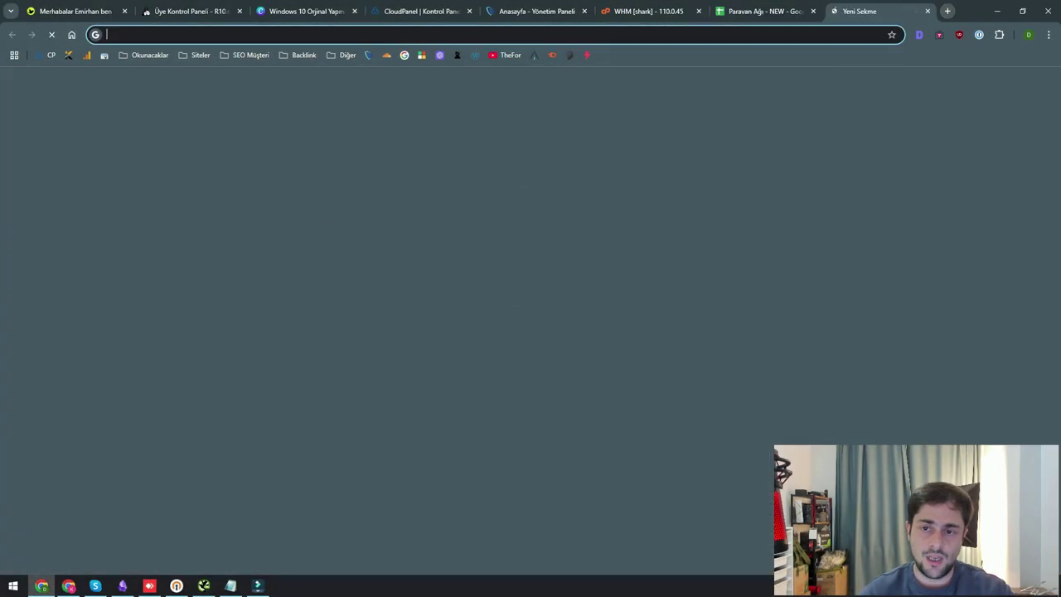
- Open expireddomains.net in a new tab and log in to the member account
key("ctrl+t")
type("expire")
key("Return")
left_click(829, 76)
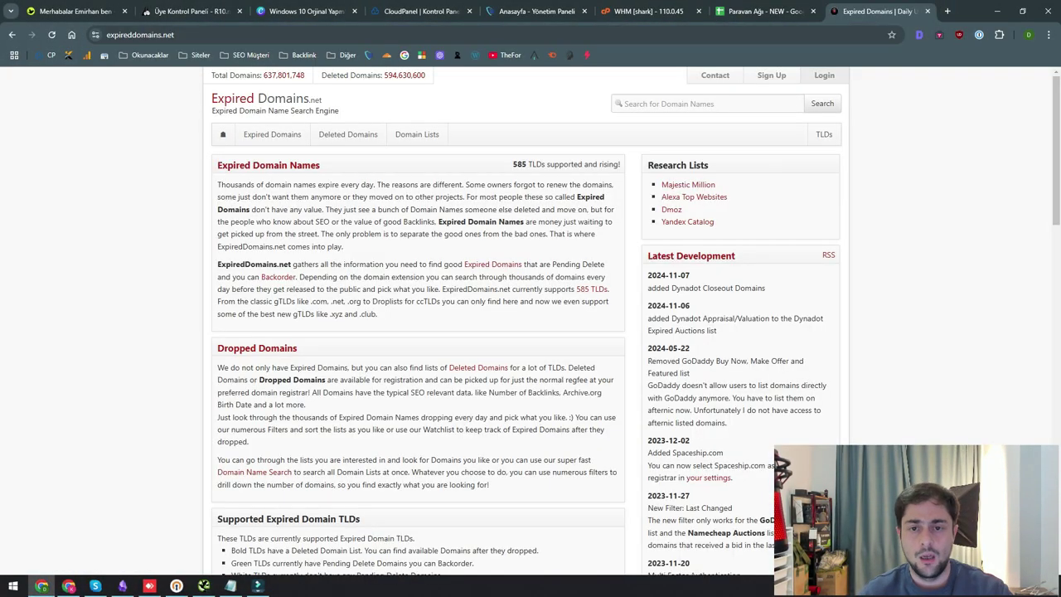
left_click(348, 187)
left_click(303, 213)
left_click(239, 266)
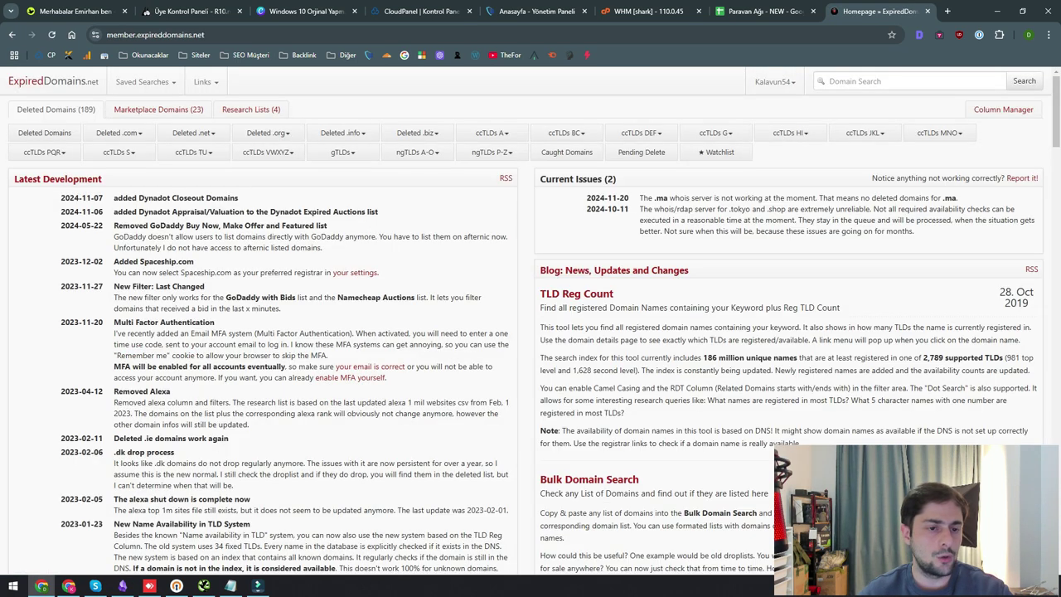
- Open the combined Deleted Domains list covering all extensions
left_click(44, 132)
scroll(526, 258, "down", 1)
scroll(527, 258, "up", 1)
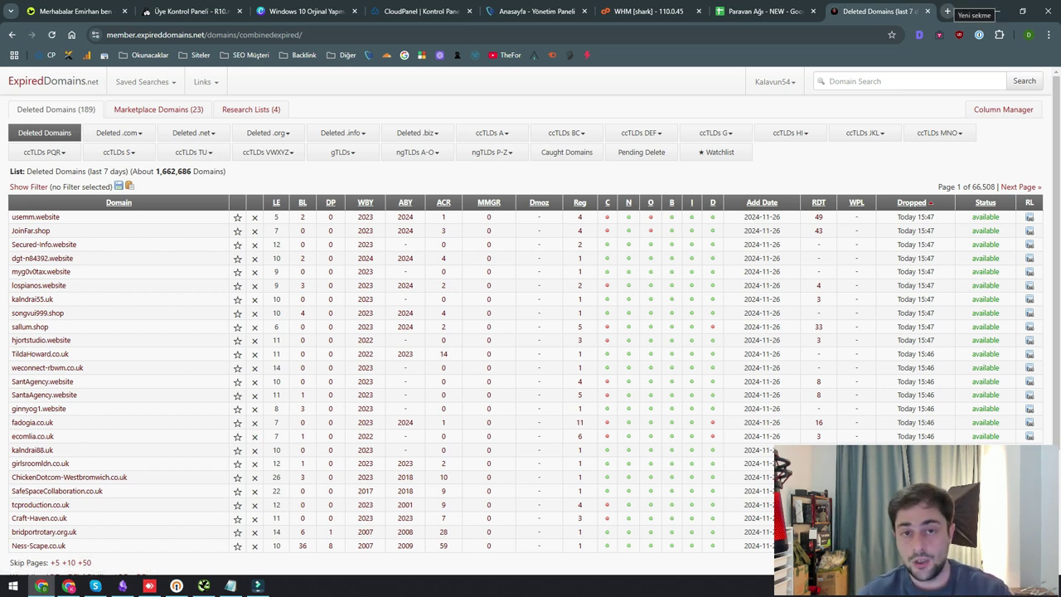
- Search Google for "da pa checker" in a new tab and open Website SEO Checker's DA PA Checker
left_click(948, 11)
type("da pa checker")
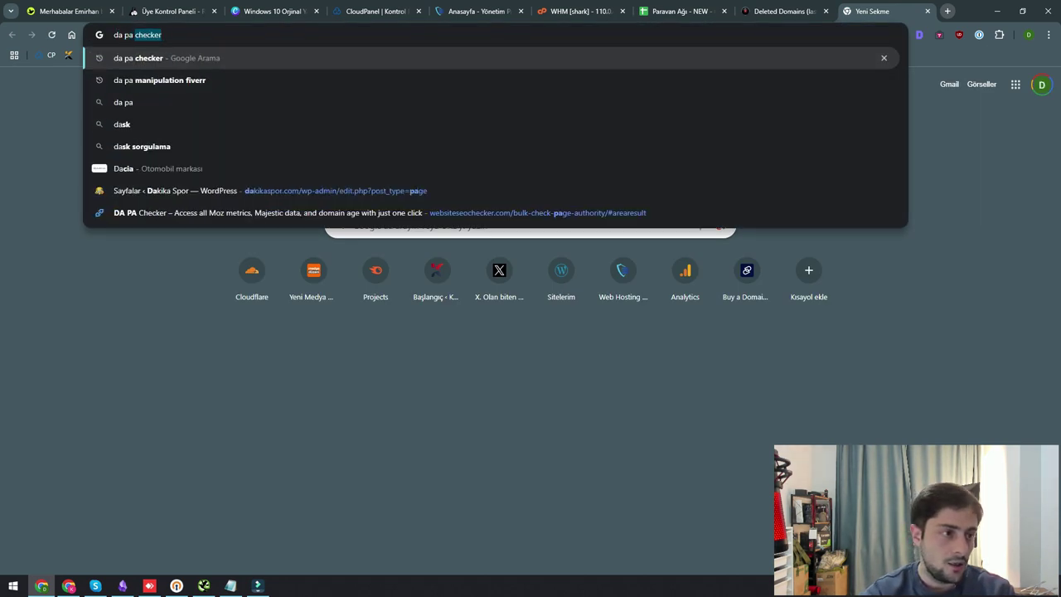
key("Return")
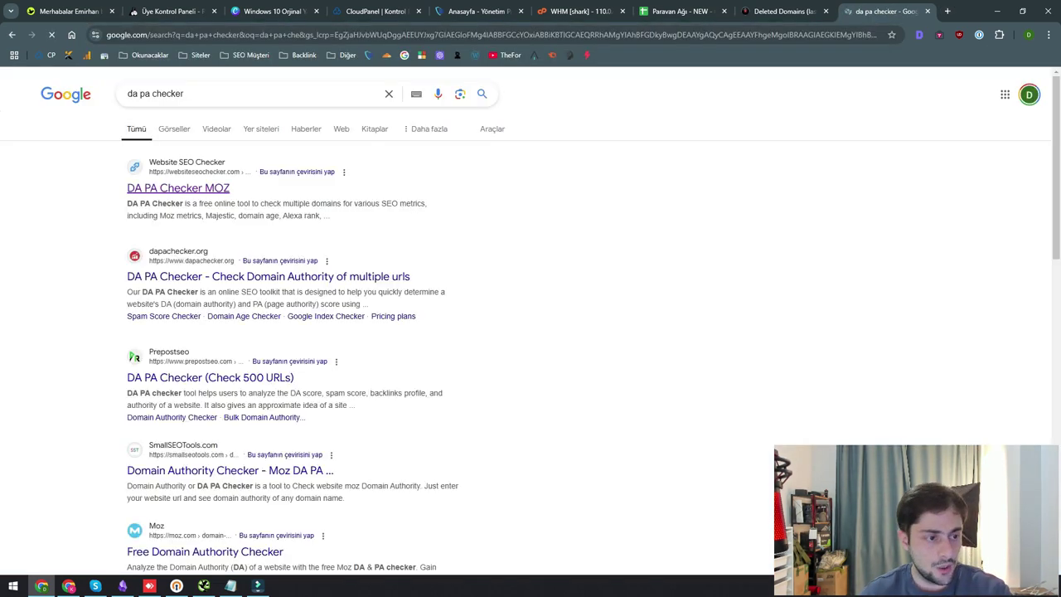
left_click(174, 188)
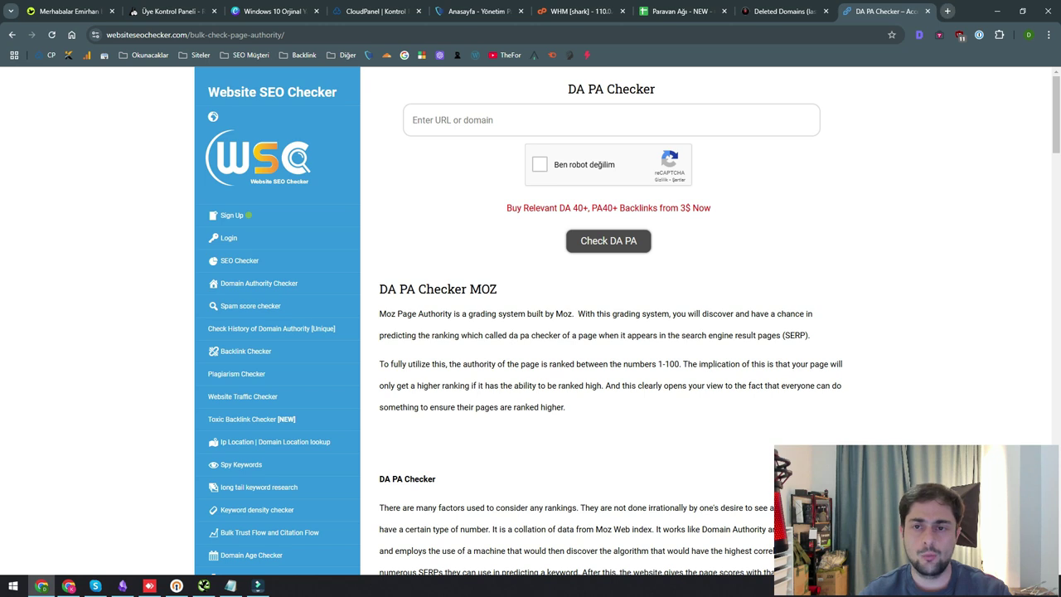
- Open semrush.com in another new tab
key("ctrl+t")
type("semrush.com")
key("Return")
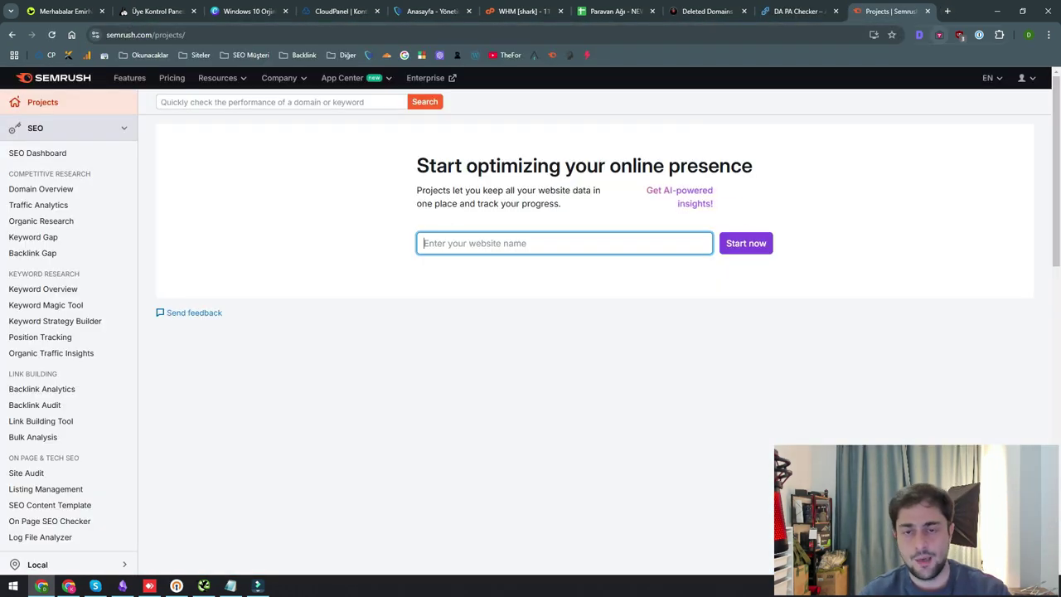
- View the SepetX product page for the 14-day Semrush Guru subscription in a new tab and close it
left_click(948, 11)
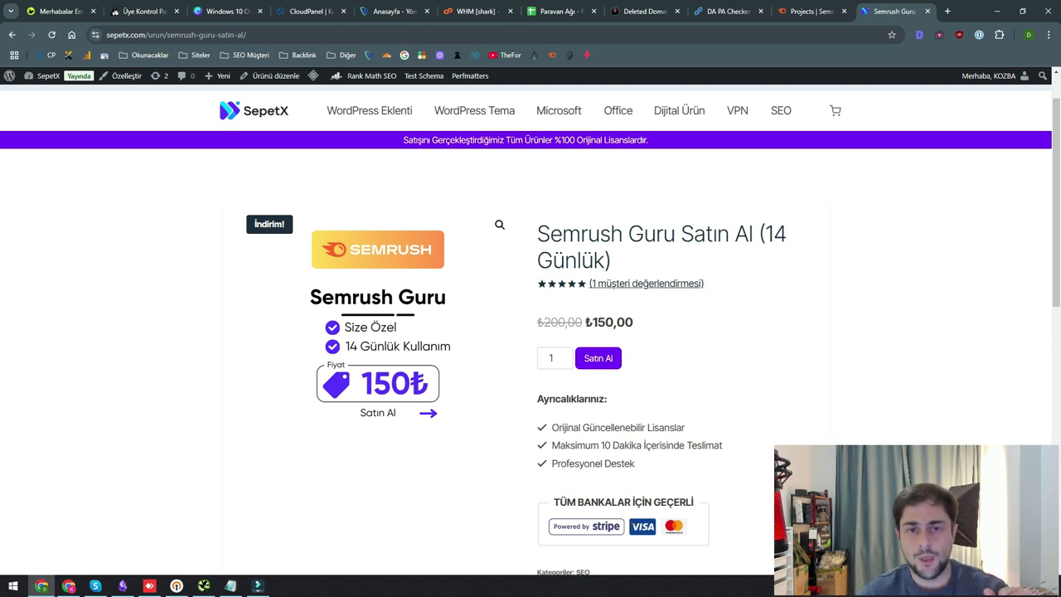
scroll(530, 326, "up", 1)
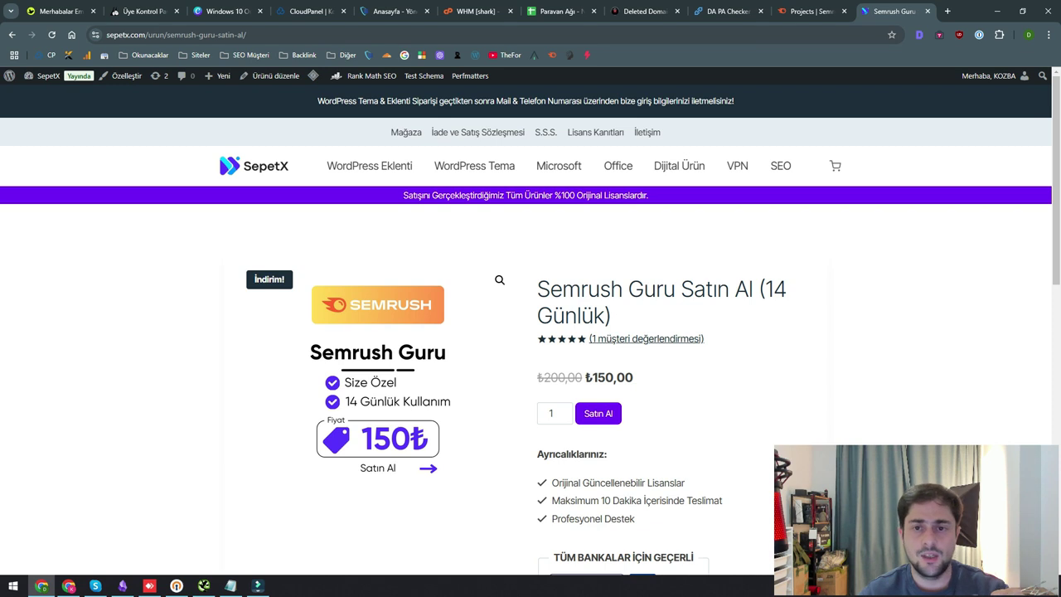
left_click(928, 11)
- In the deleted domains filter, limit the original gTLDs to com, net, org, biz and info
left_click(646, 11)
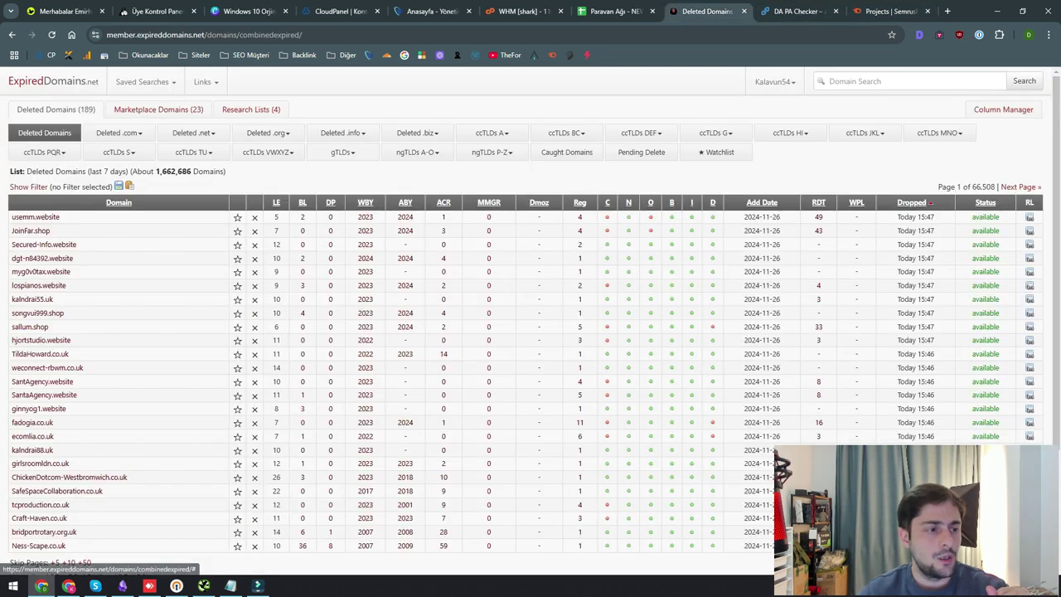
left_click(28, 186)
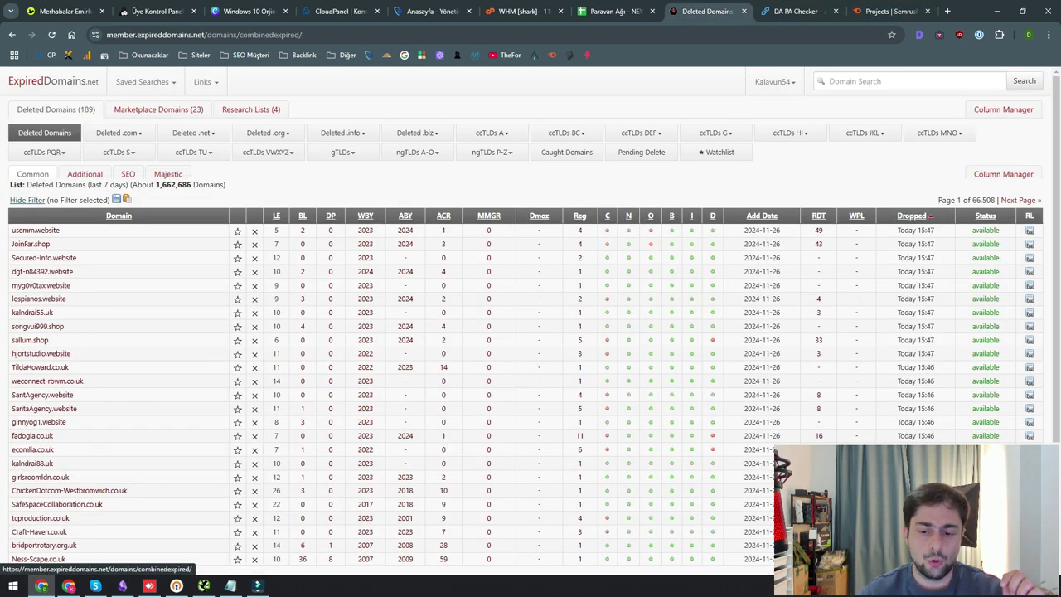
left_click(127, 174)
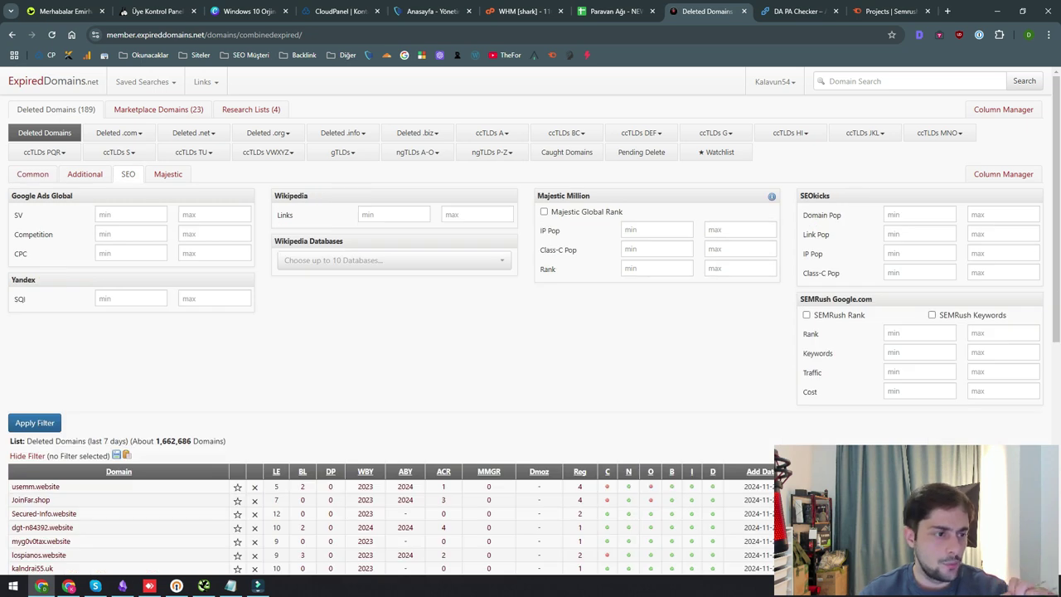
left_click(85, 174)
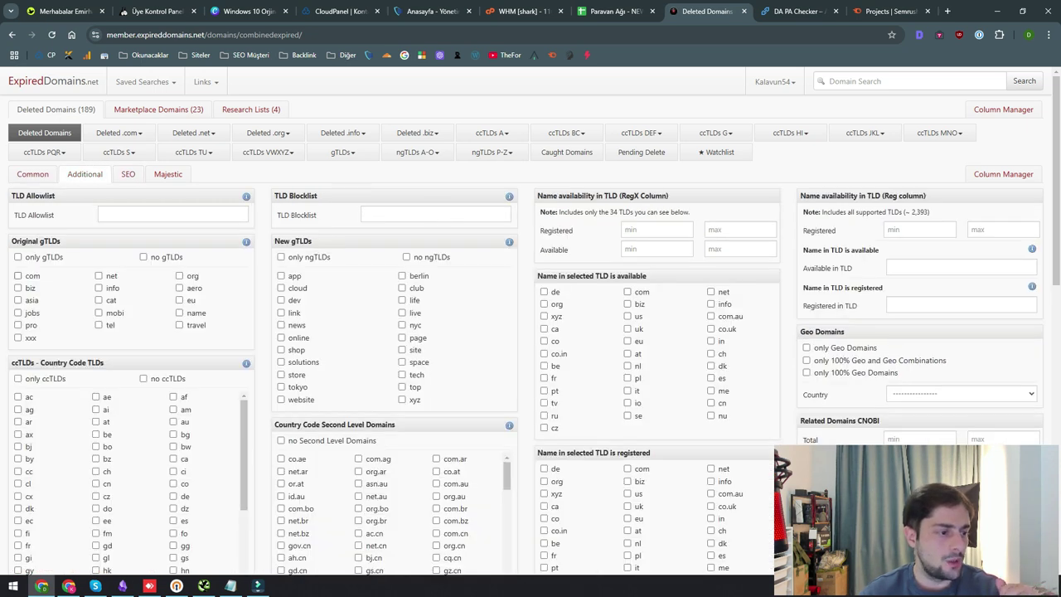
left_click(18, 275)
left_click(99, 275)
left_click(179, 275)
left_click(18, 288)
left_click(99, 288)
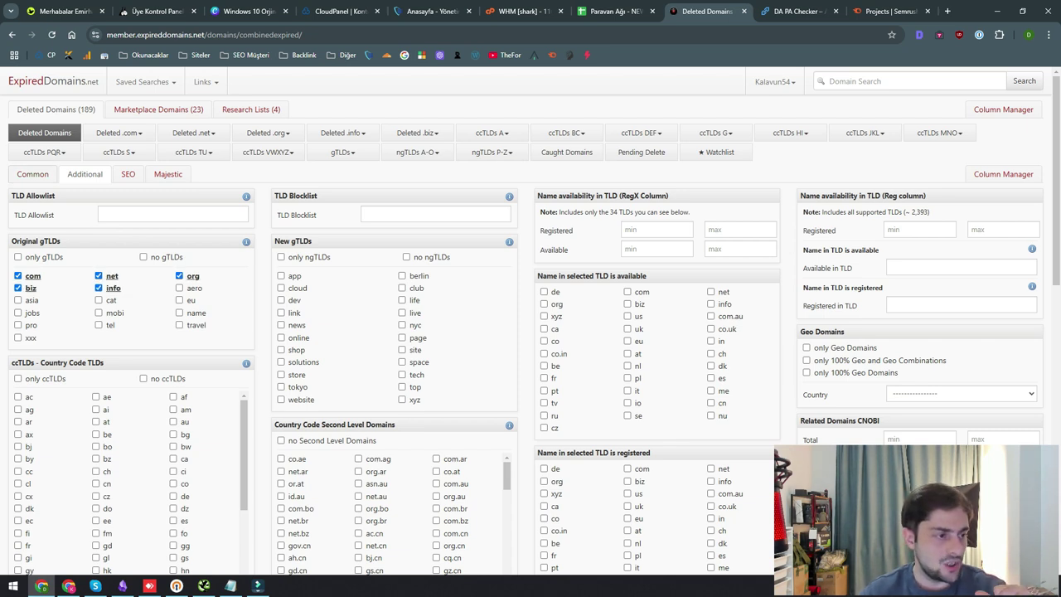
- Restrict the filter to Turkish dictionary word domains and set 50 domains per page
left_click(33, 174)
scroll(581, 331, "down", 1)
left_click(669, 302)
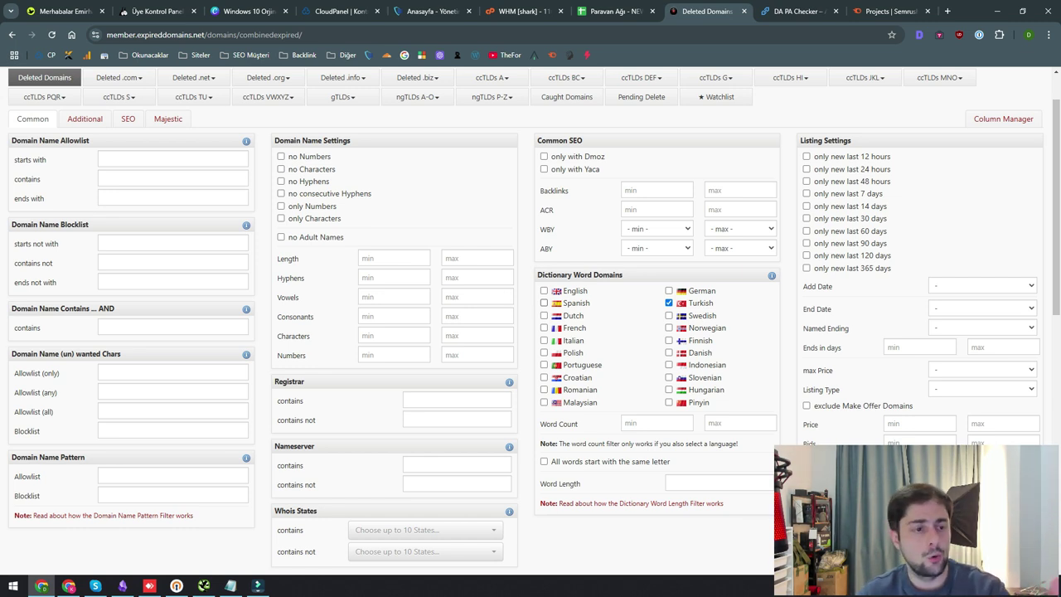
scroll(424, 277, "down", 2)
left_click(982, 364)
left_click(982, 394)
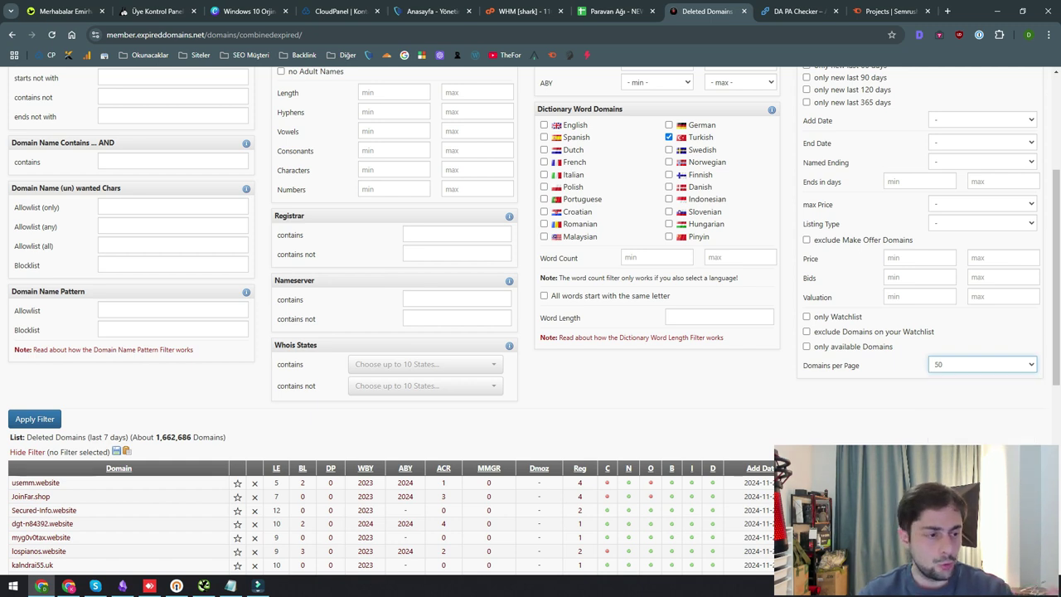
- Leave the name allowlist empty and apply the filter to the deleted domains list
scroll(530, 319, "up", 5)
left_click(173, 233)
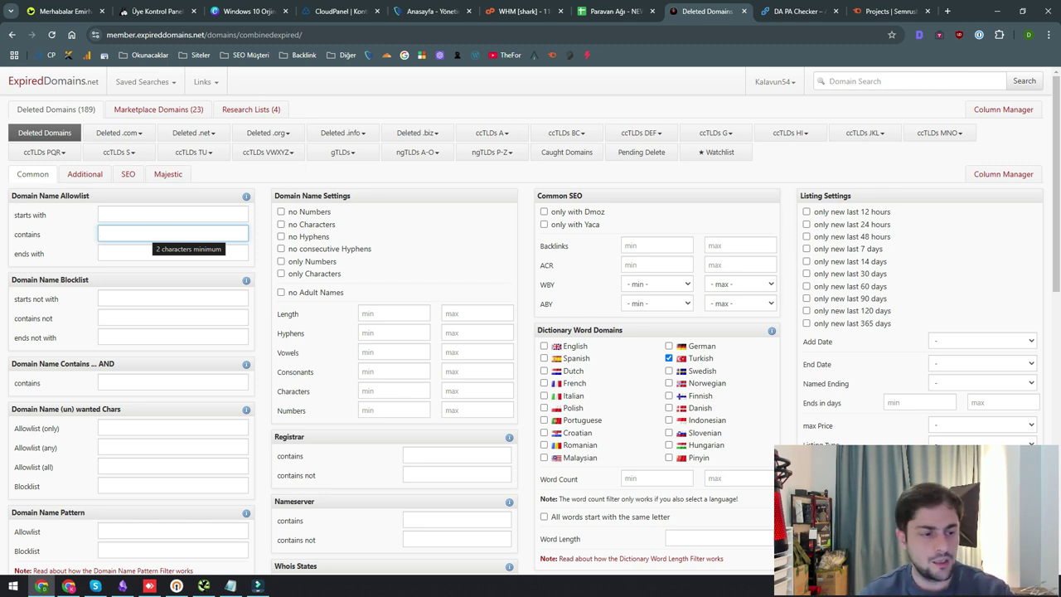
scroll(530, 320, "down", 2)
left_click(34, 474)
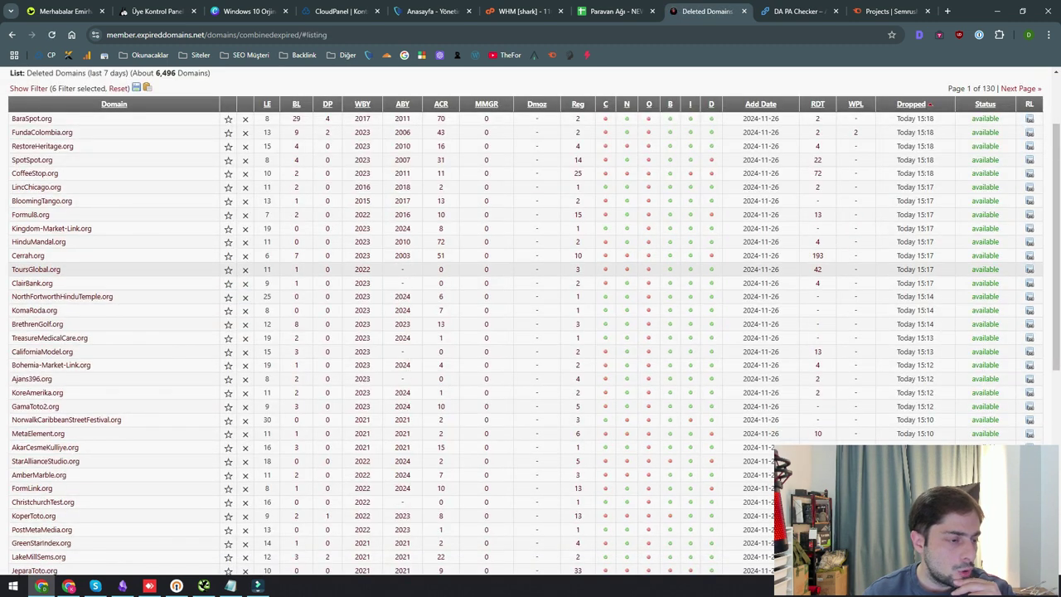
- Copy Musavir.org from the filtered list and check its authority and spam score in the DA PA Checker
scroll(531, 274, "down", 4)
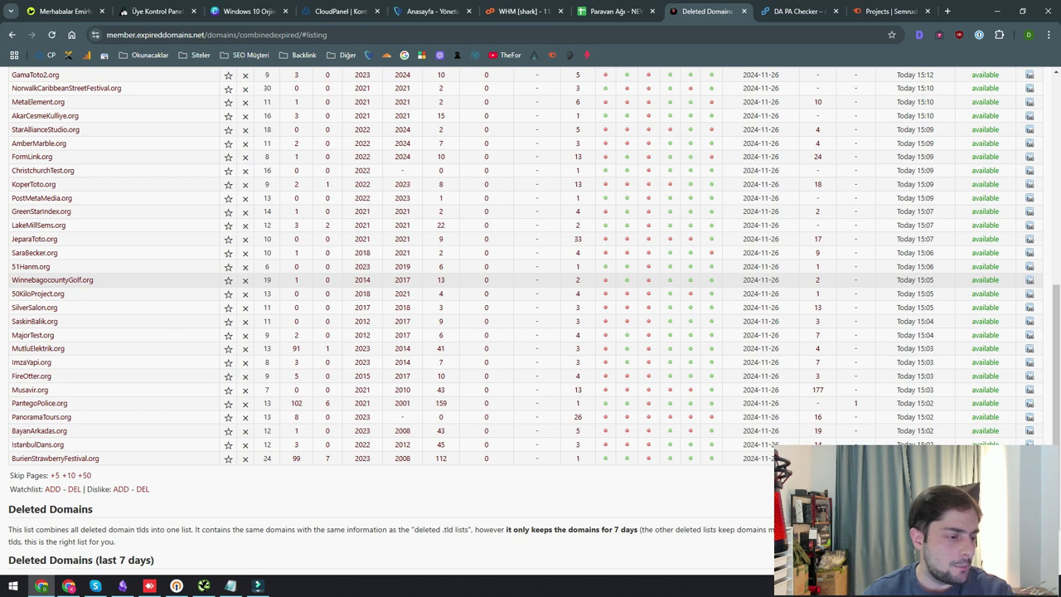
left_click_drag(51, 389, 12, 389)
key("ctrl+c")
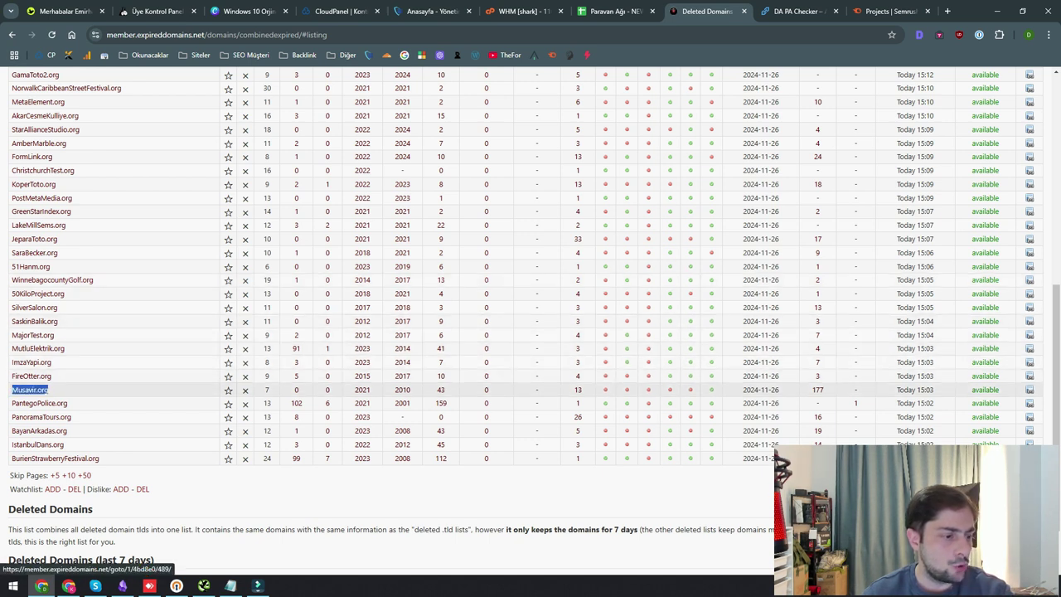
left_click(794, 11)
left_click(611, 120)
key("ctrl+v")
left_click(540, 164)
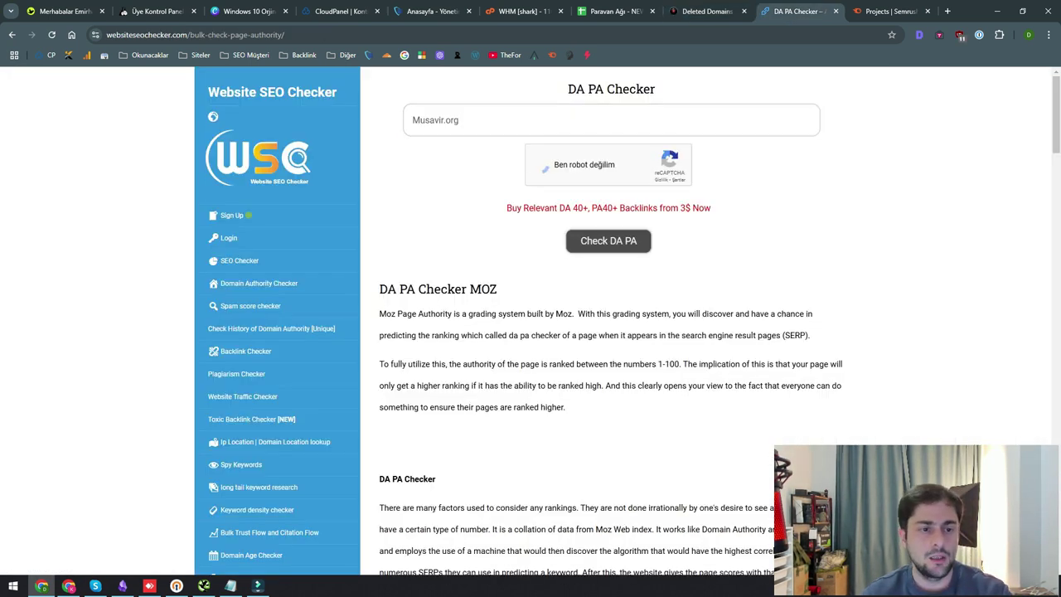
left_click(618, 244)
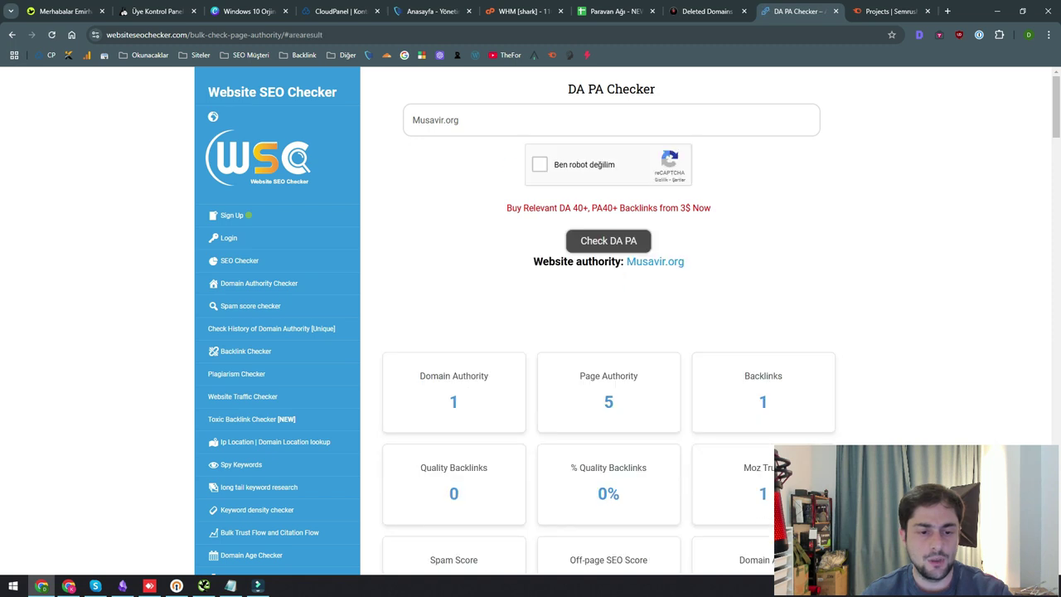
scroll(609, 332, "down", 2)
scroll(608, 332, "down", 1)
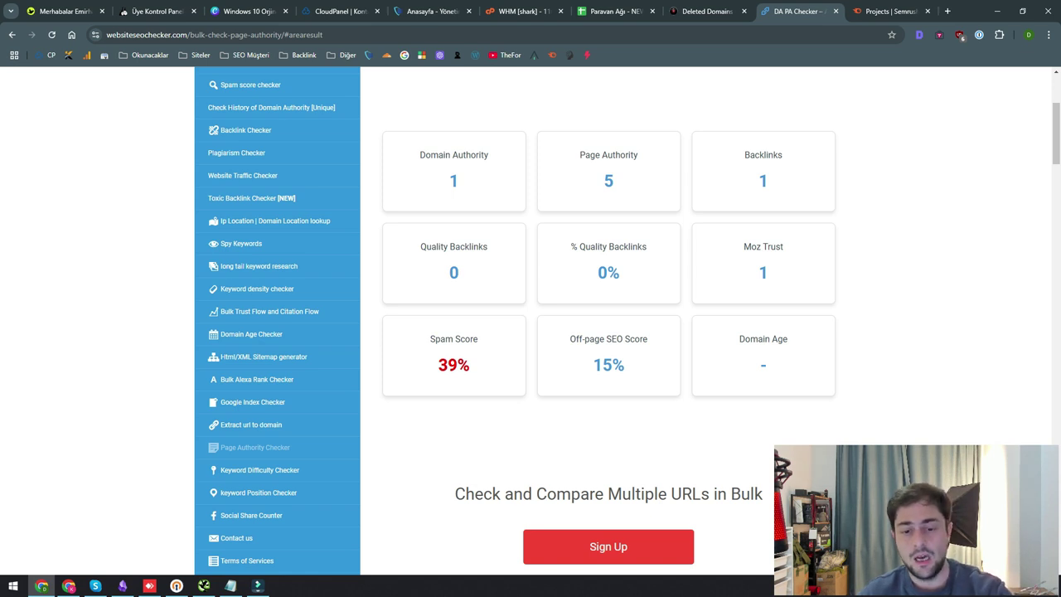
- Take Ajans396.org from the filtered list and run it through the DA PA Checker
left_click(705, 11)
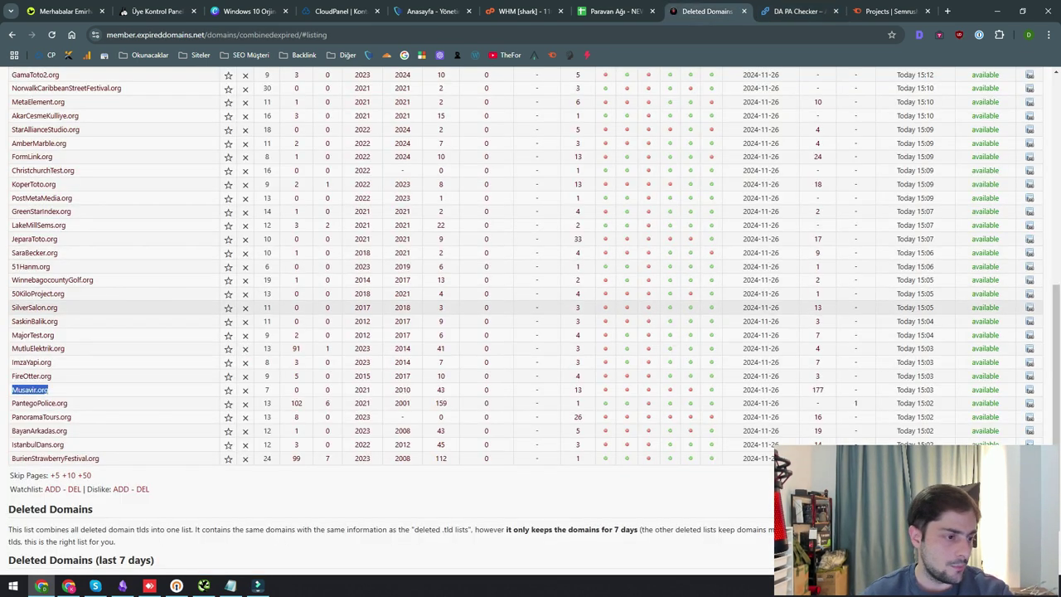
scroll(531, 315, "up", 4)
left_click_drag(10, 213, 53, 213)
left_click(792, 11)
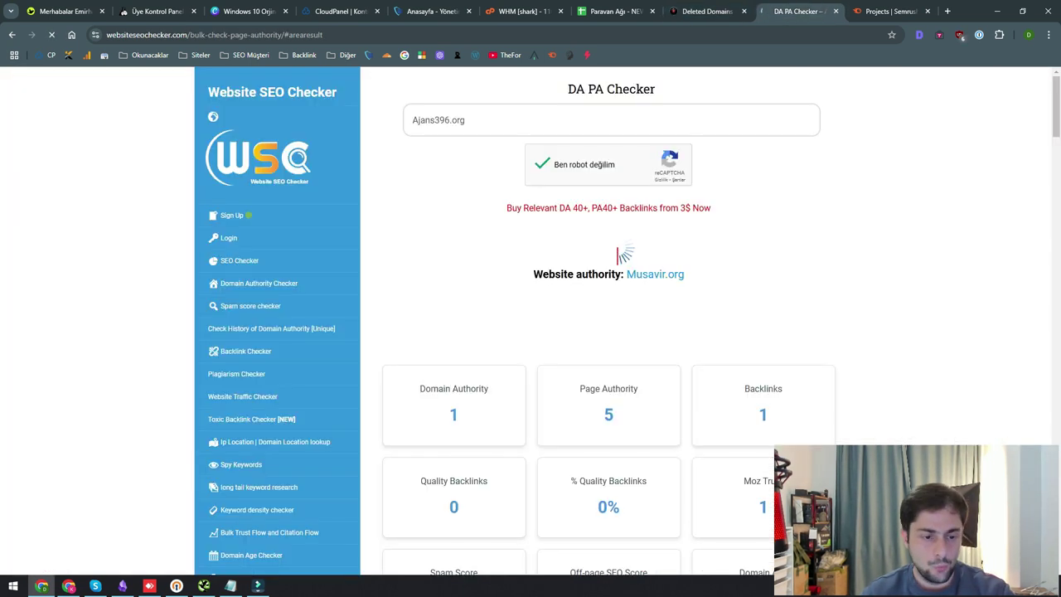
- Copy Cizme.biz from the second page of the filtered list and check its authority and spam score in the DA PA Checker
left_click(704, 11)
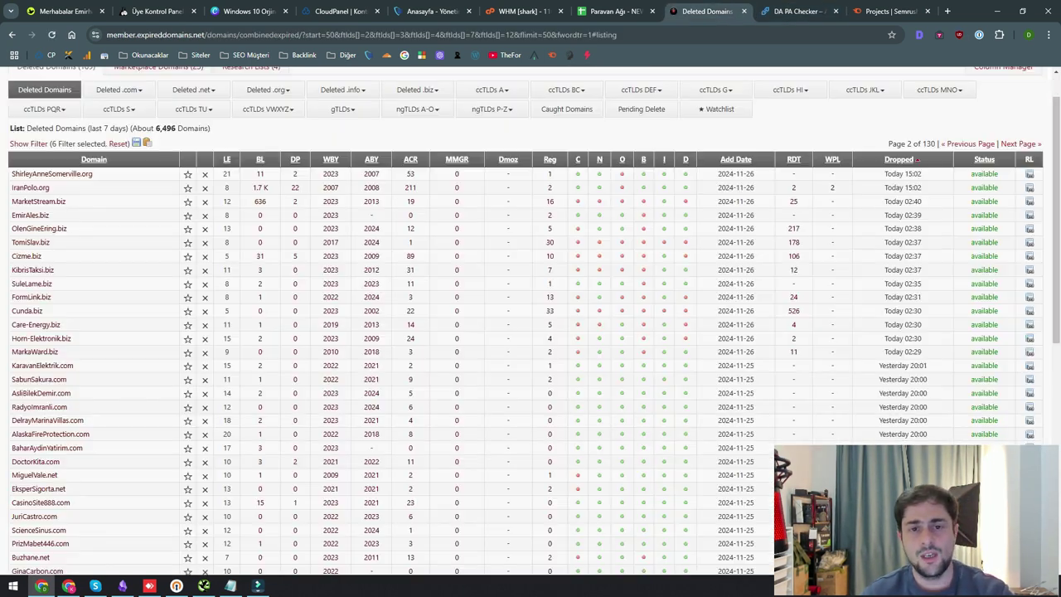
double_click(27, 256)
key("ctrl+c")
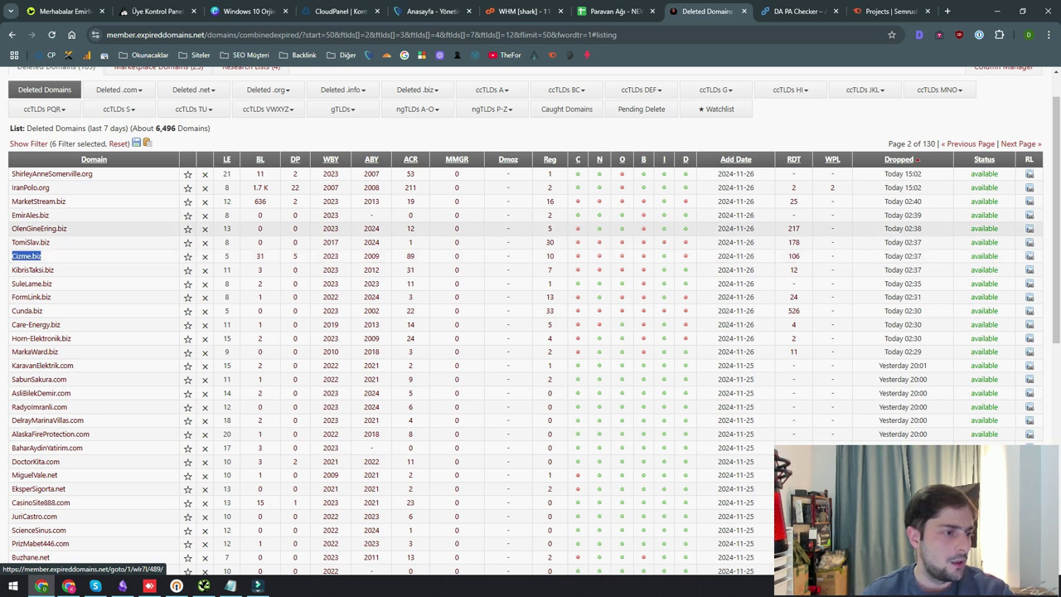
left_click(796, 11)
scroll(608, 323, "up", 2)
triple_click(459, 120)
key("ctrl+v")
left_click(543, 164)
left_click(608, 240)
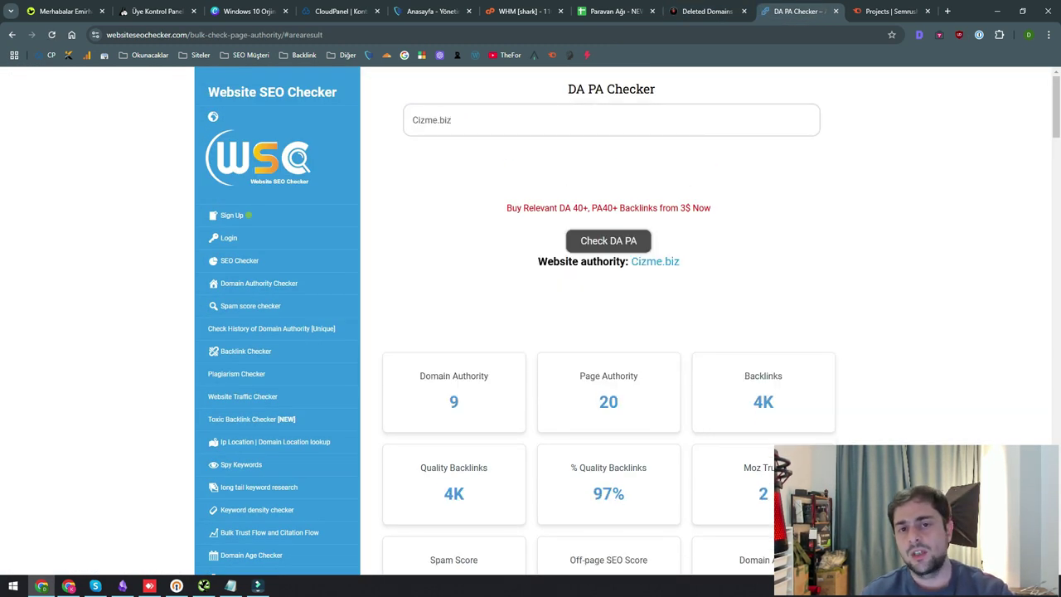
scroll(609, 332, "down", 1)
scroll(609, 331, "down", 1)
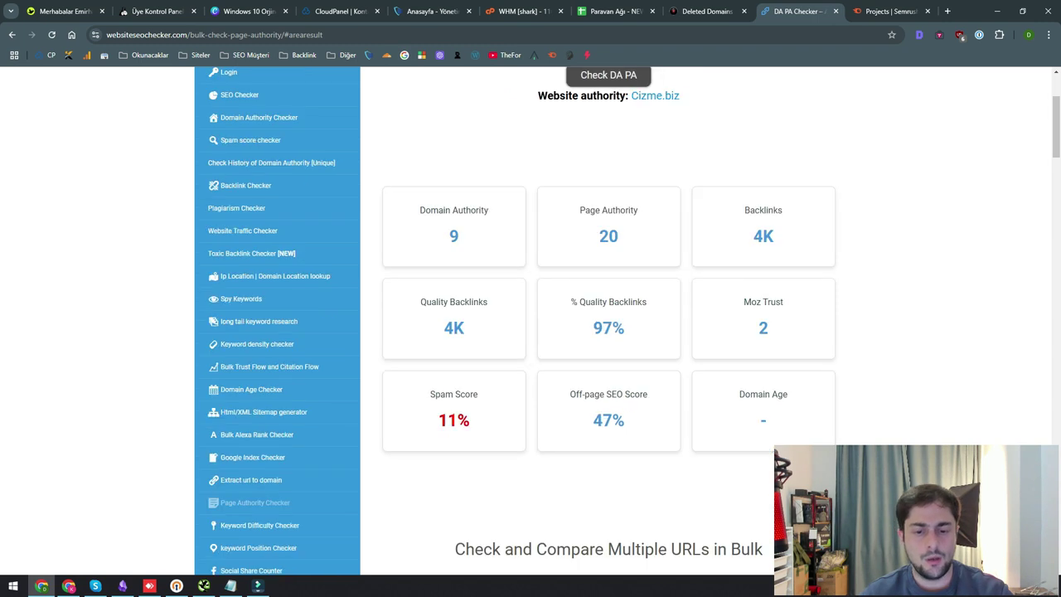
- Switch to Semrush and look up the domain overview for Cizme.biz
left_click(889, 11)
left_click(273, 101)
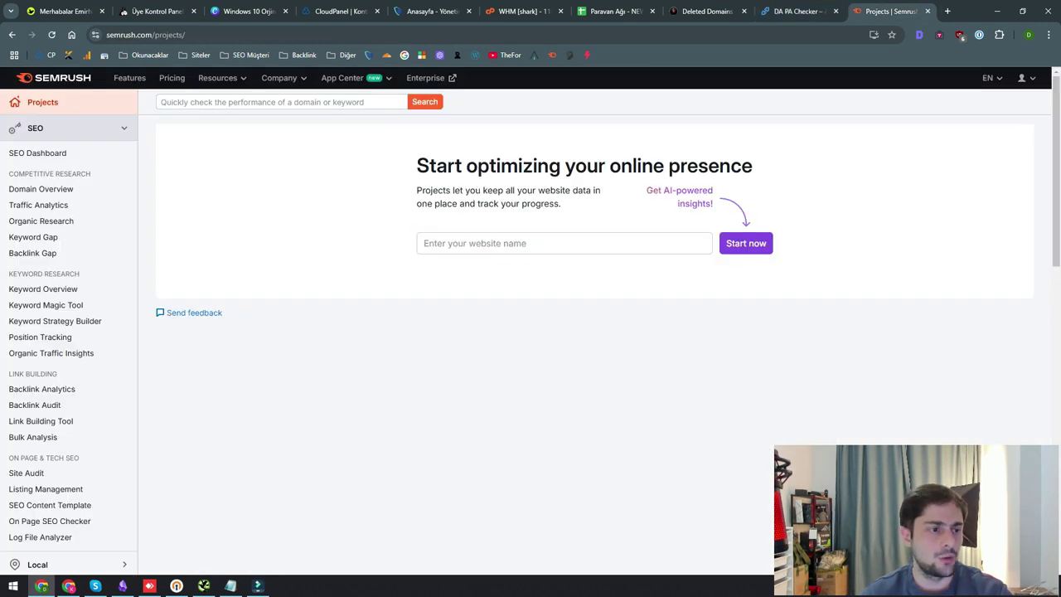
key("ctrl+v")
key("Return")
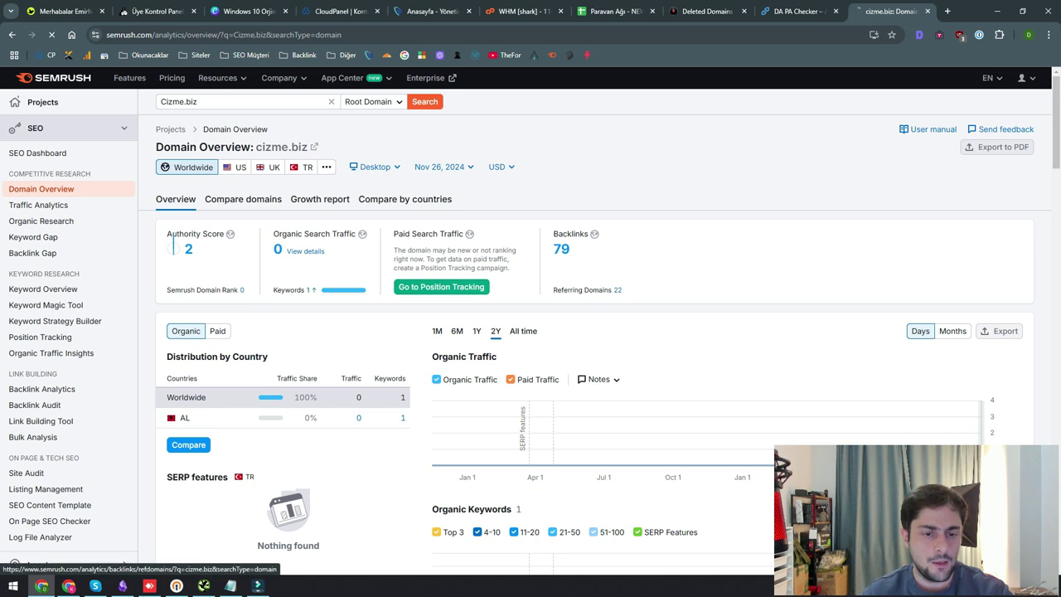
- Review the referring domains of Cizme.biz sorted by Authority Score, and return to its DA PA Checker results
left_click(618, 289)
scroll(199, 245, "down", 3)
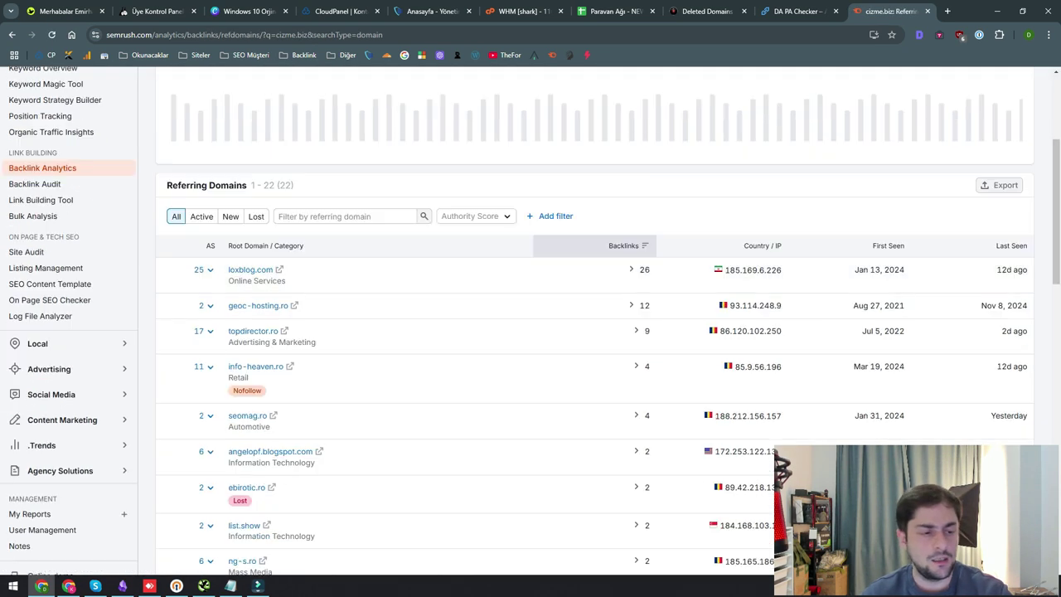
left_click(198, 246)
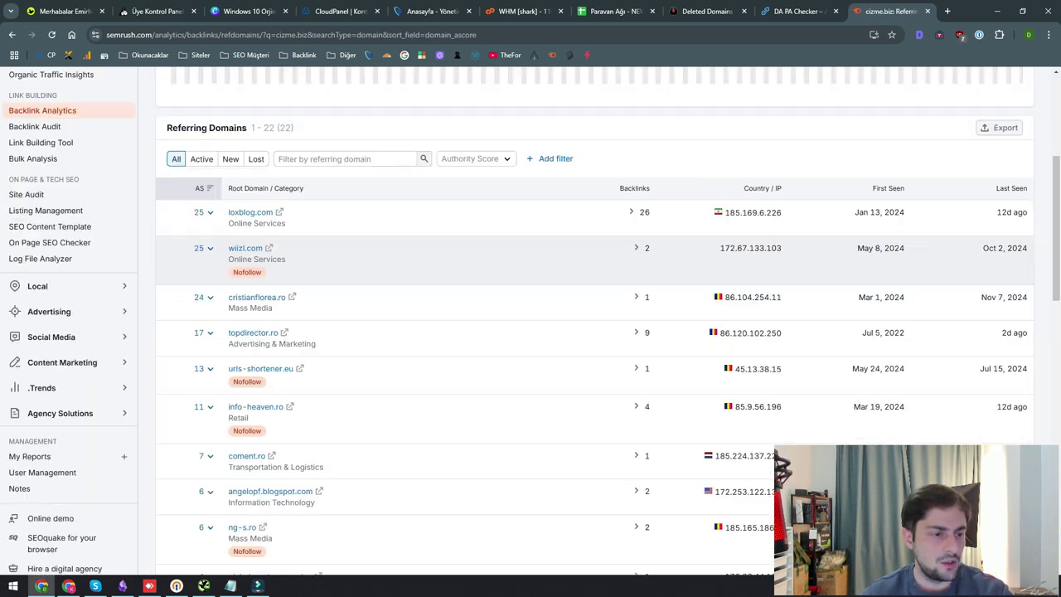
scroll(530, 332, "down", 3)
scroll(595, 315, "down", 8)
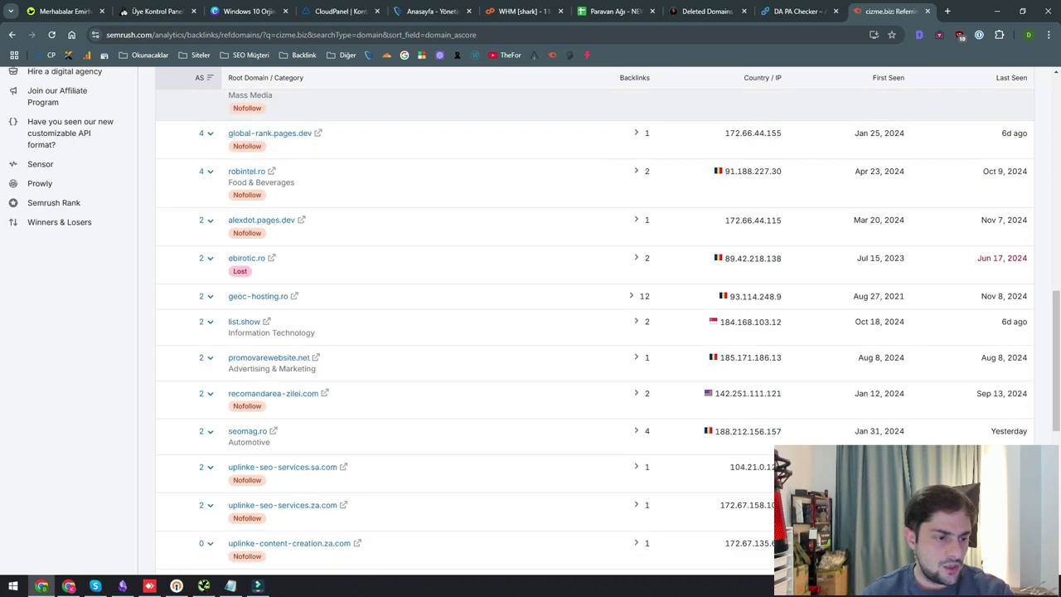
key("ctrl+shift+Tab")
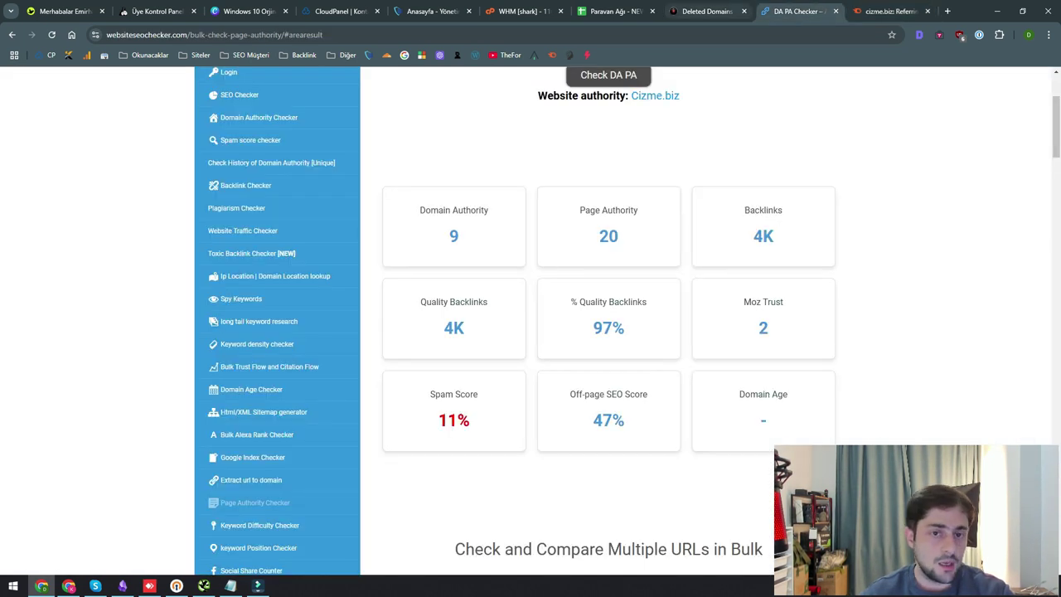
- Return to the deleted domains list and filter it for names containing "blog haber kredi finans ekonomi oyun ücret"
key("ctrl+shift+Tab")
scroll(530, 331, "down", 4)
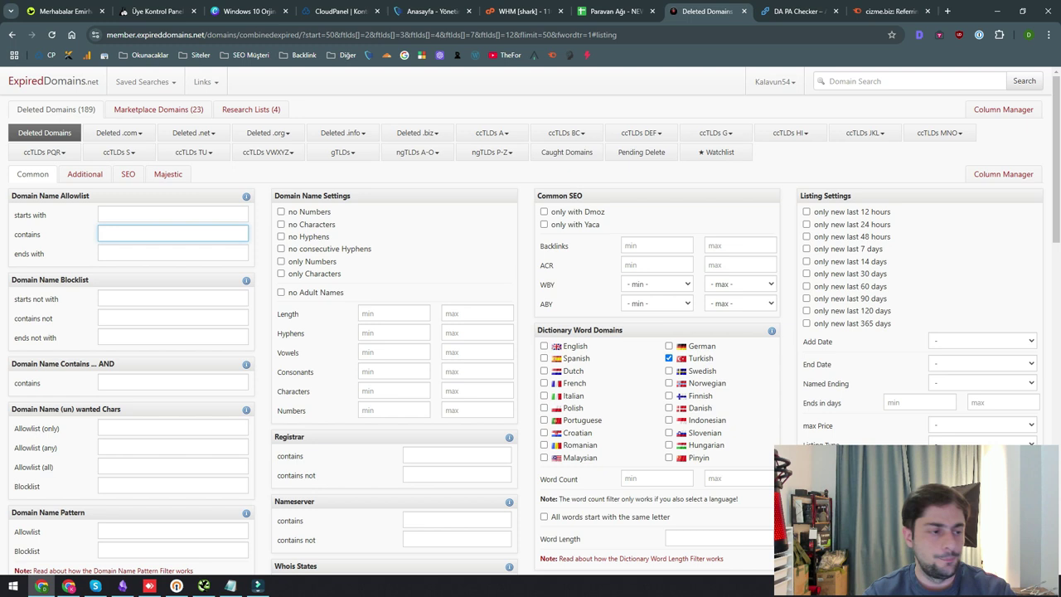
type("b")
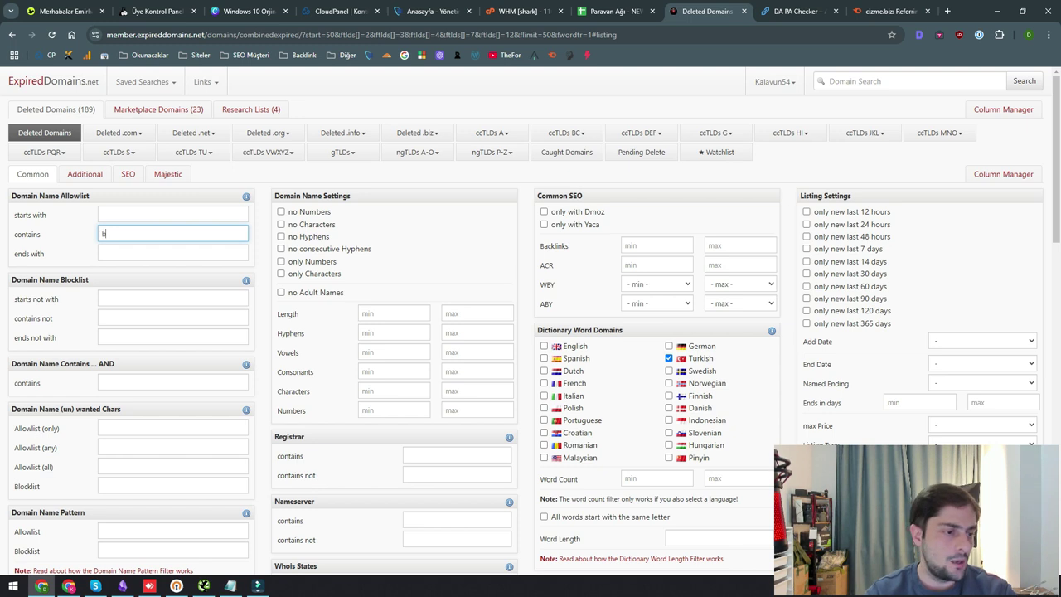
type("log haber k")
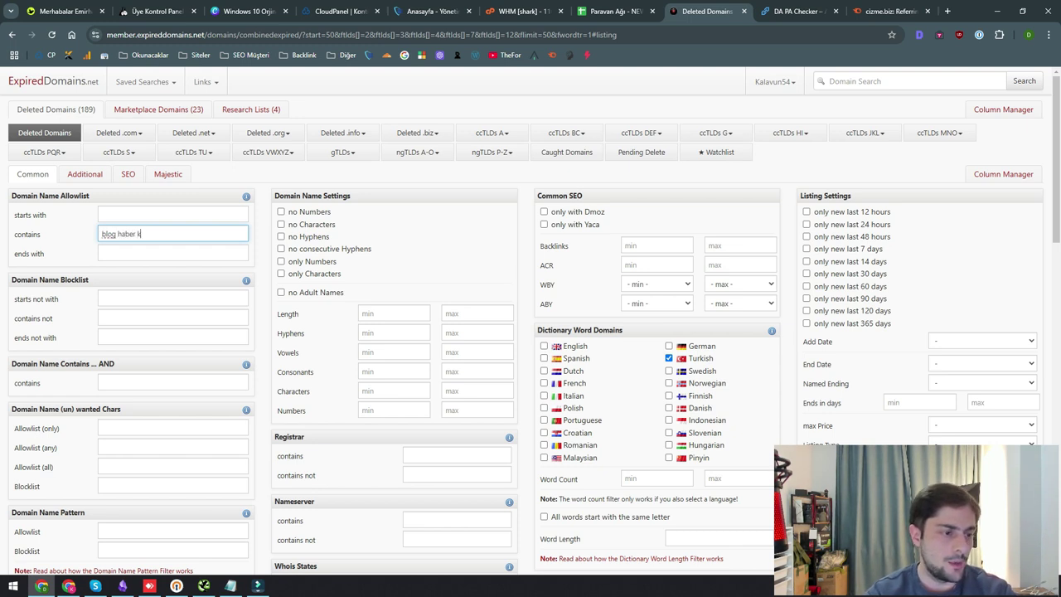
type("redi finans ekonom")
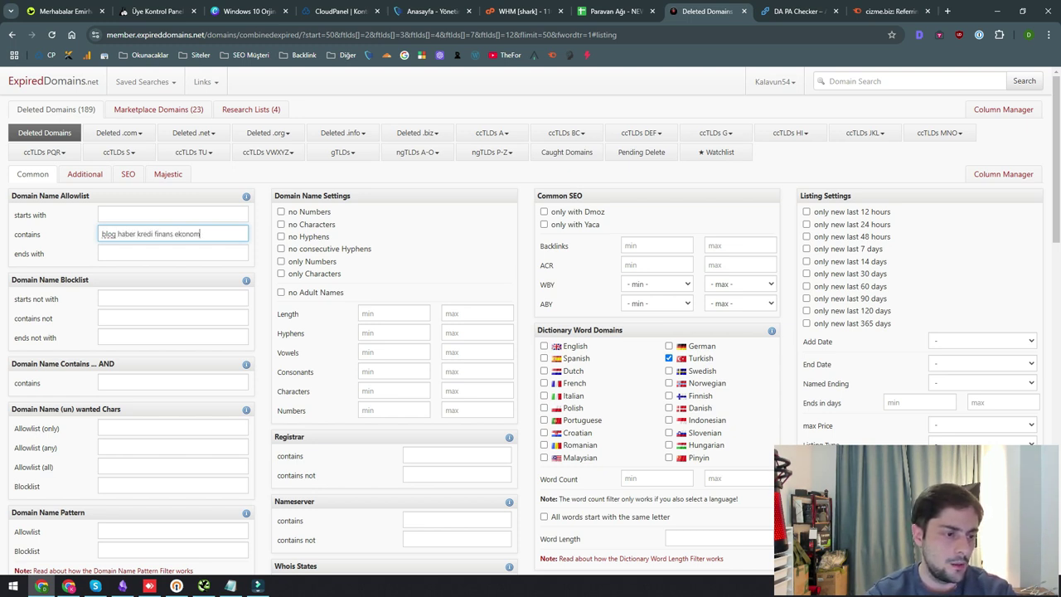
type("i oyun ücret")
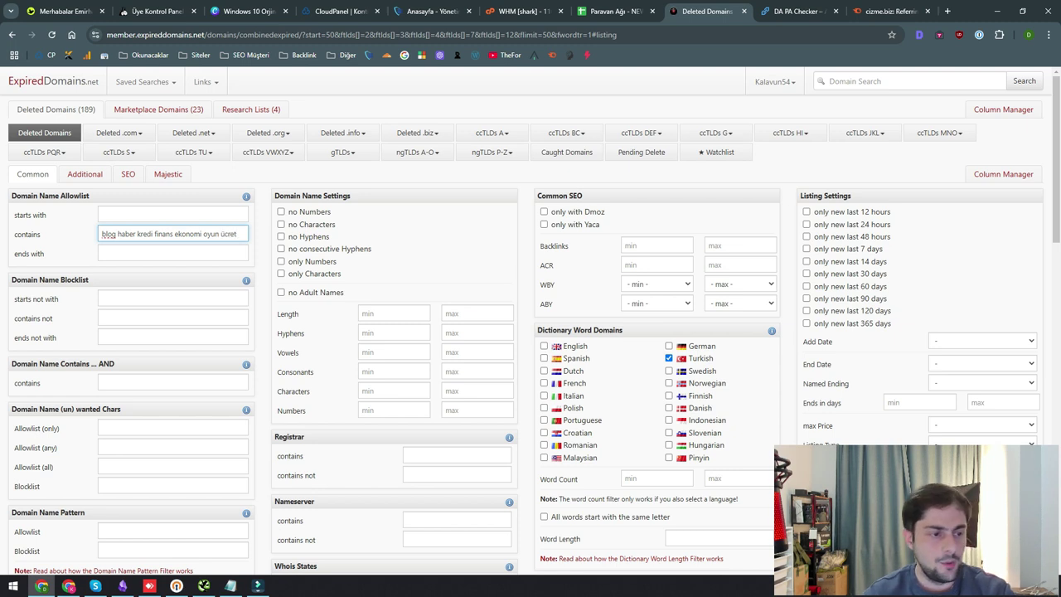
scroll(531, 332, "down", 2)
left_click(34, 474)
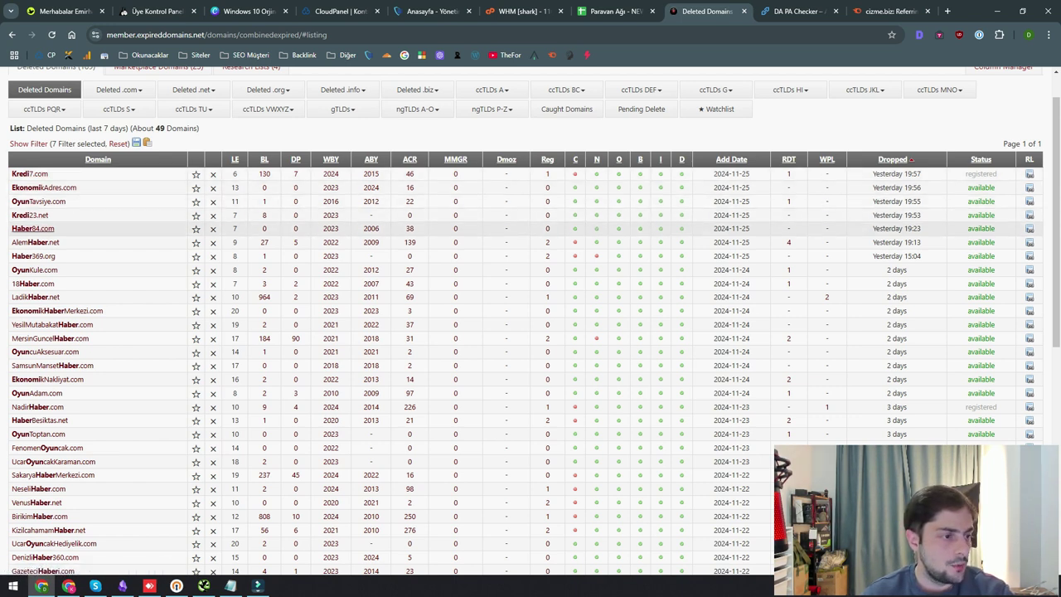
- Copy Kredi7.com from the filtered list and check its authority and spam score in the DA PA Checker
left_click_drag(49, 173, 10, 173)
key("ctrl+c")
left_click(791, 12)
scroll(598, 164, "up", 2)
double_click(448, 120)
key("ctrl+v")
key("ctrl+a")
key("ctrl+v")
left_click(541, 163)
left_click(540, 164)
left_click(609, 241)
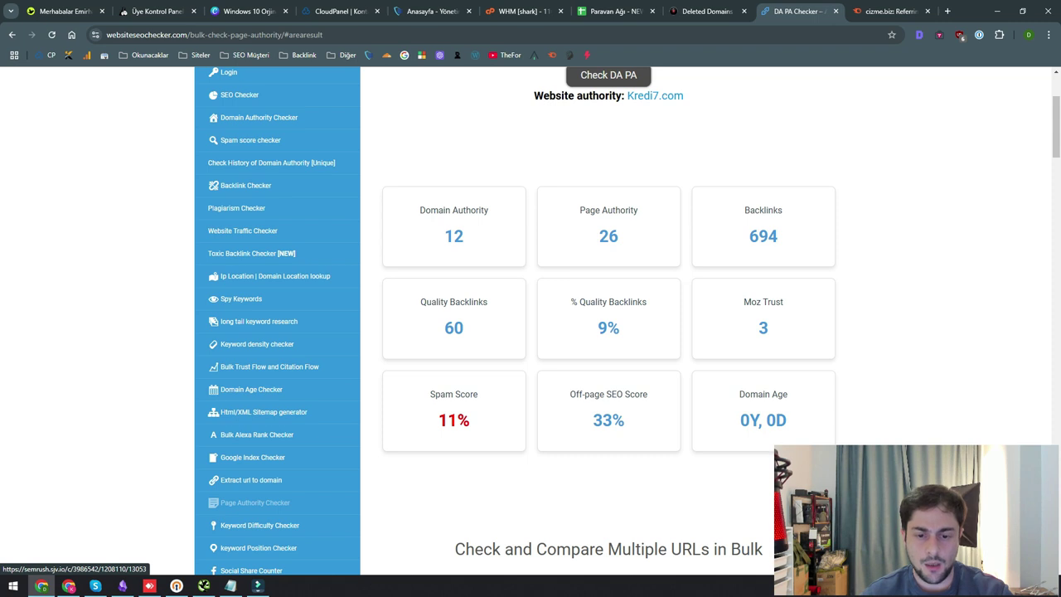
- Restrict the deleted domains list to only available domains and apply the filter
key("ctrl+shift+Tab")
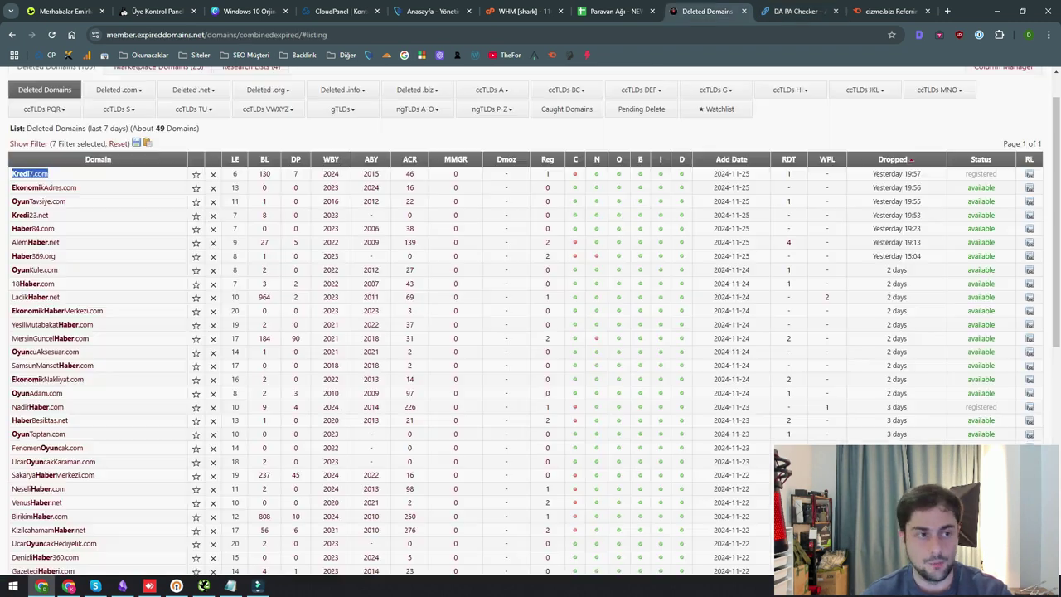
scroll(530, 331, "down", 3)
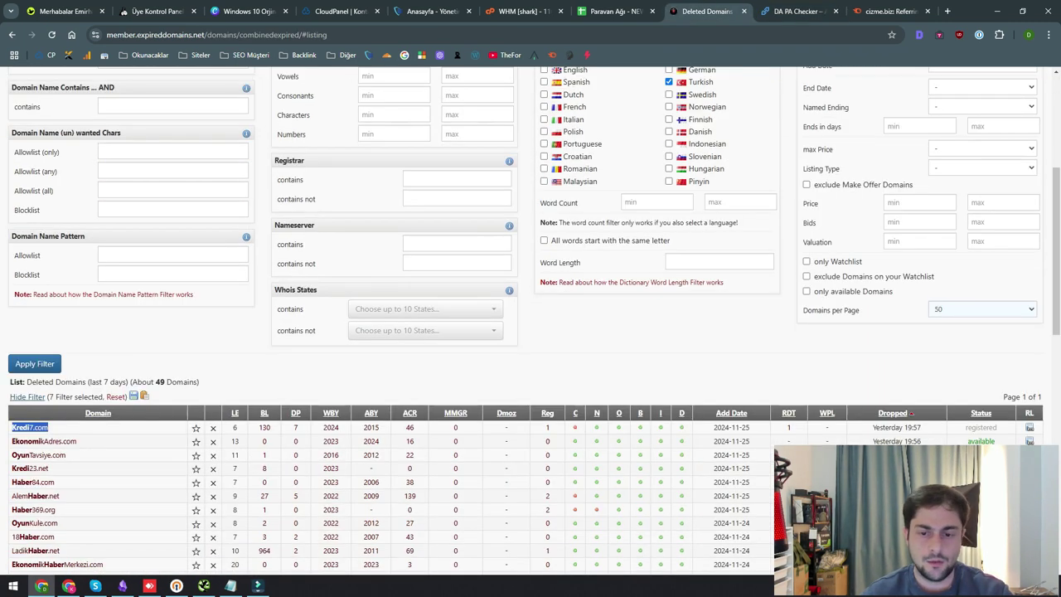
left_click(806, 291)
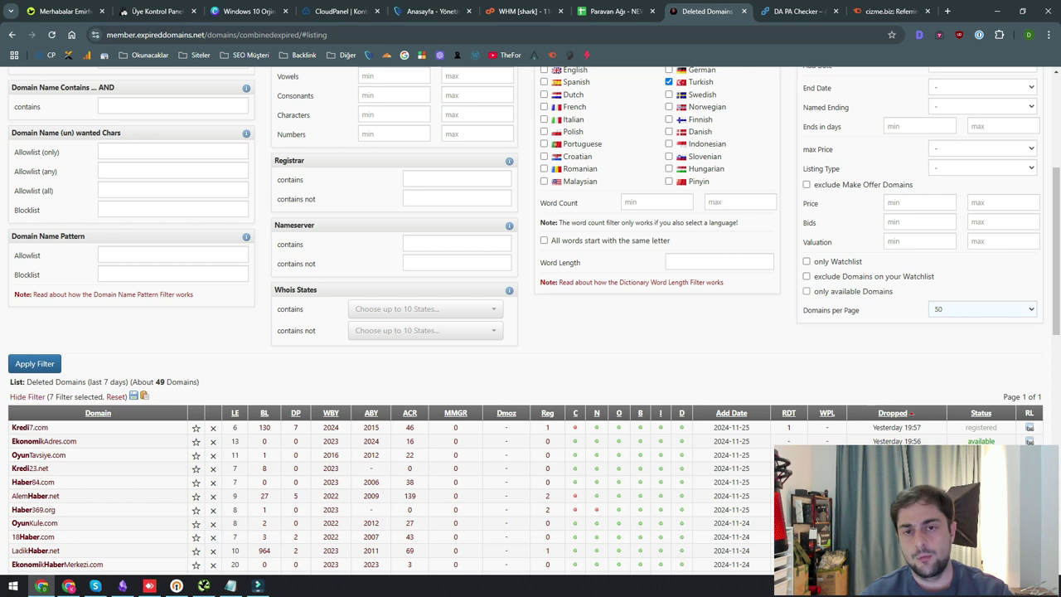
scroll(531, 332, "down", 2)
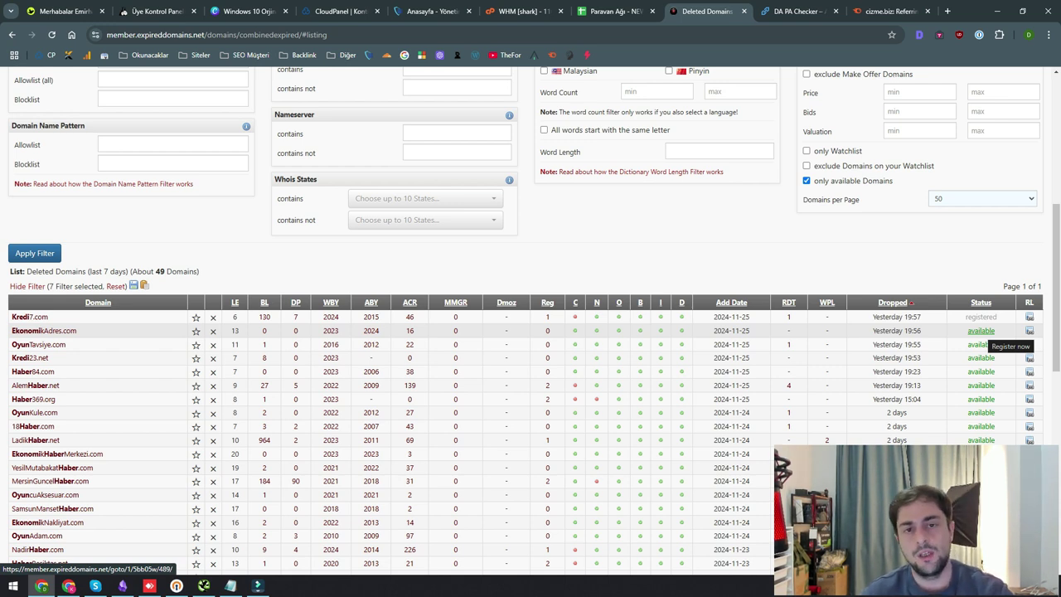
scroll(530, 331, "up", 1)
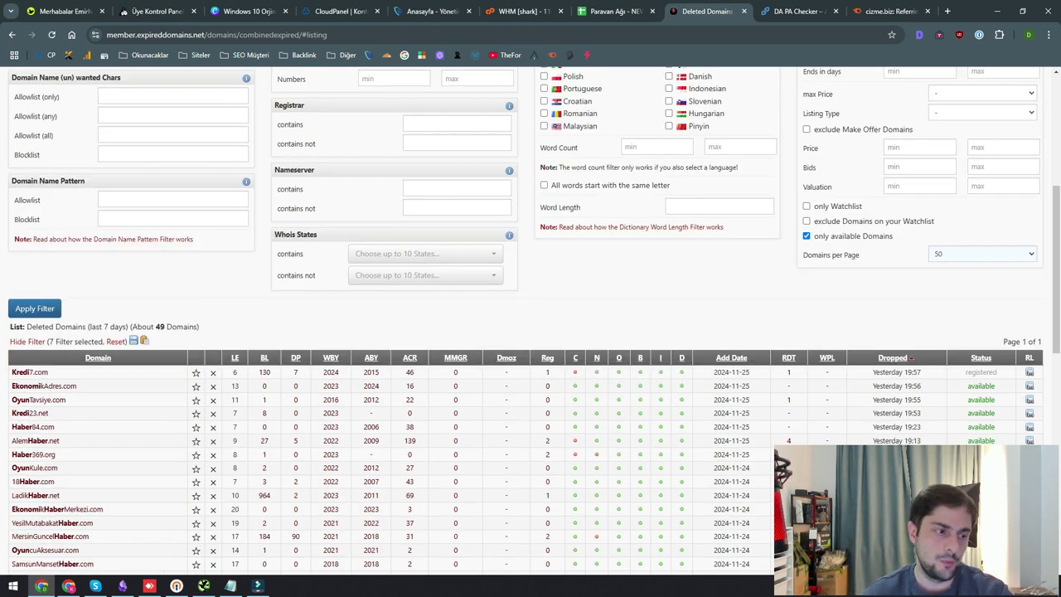
left_click(34, 308)
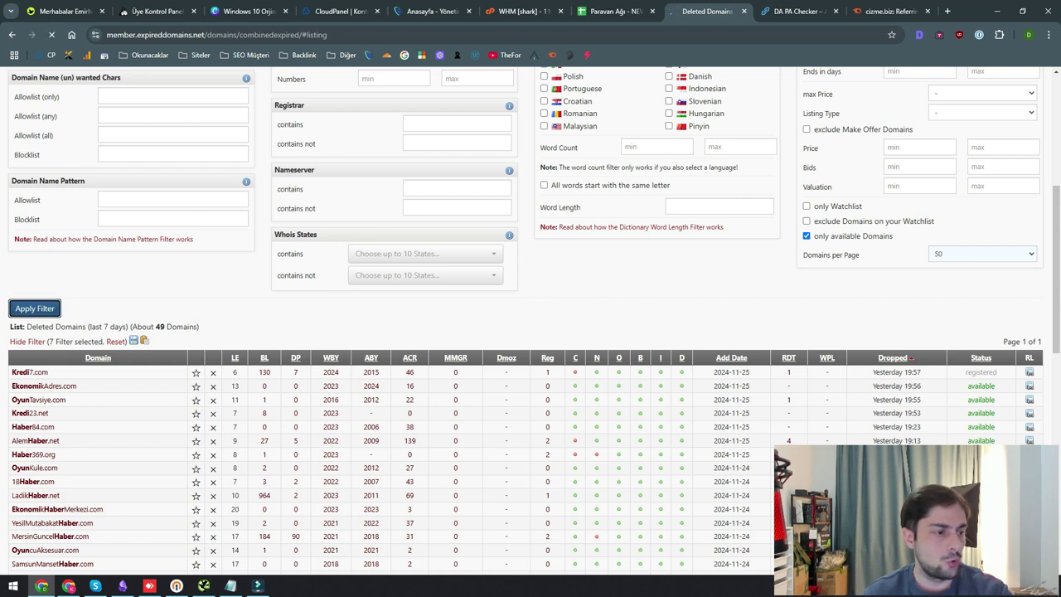
- Switch to Semrush and look up the domain overview for Kredi7.com
left_click(894, 10)
scroll(530, 351, "up", 12)
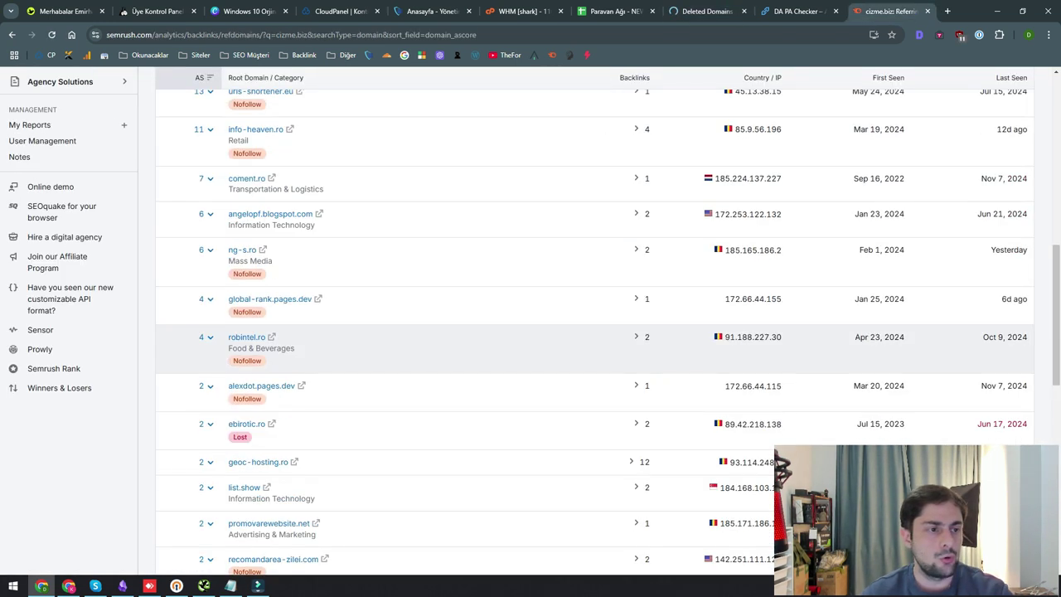
scroll(531, 350, "up", 1)
triple_click(240, 102)
key("ctrl+v")
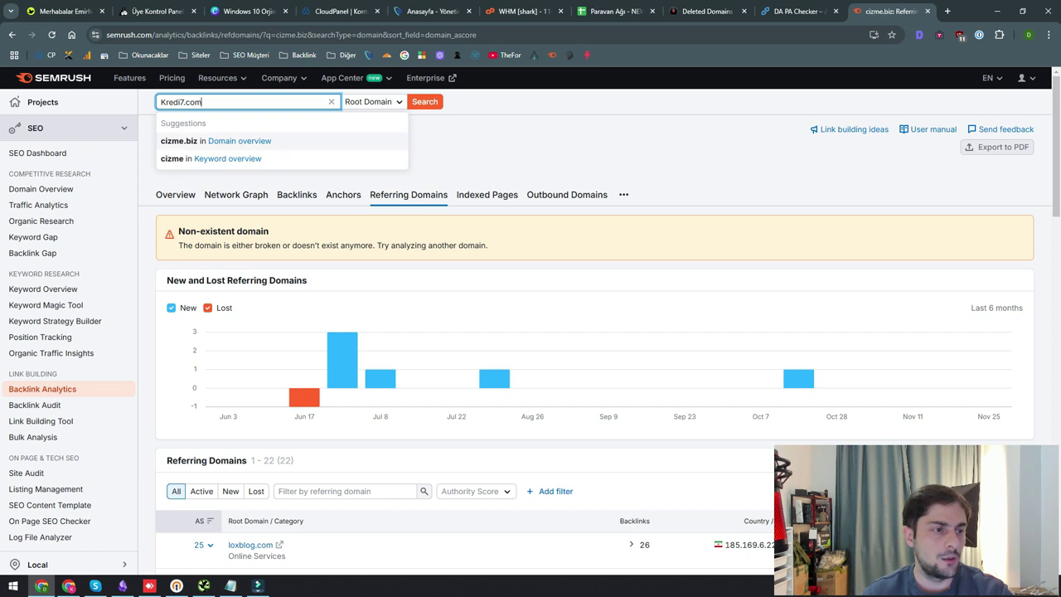
left_click(218, 140)
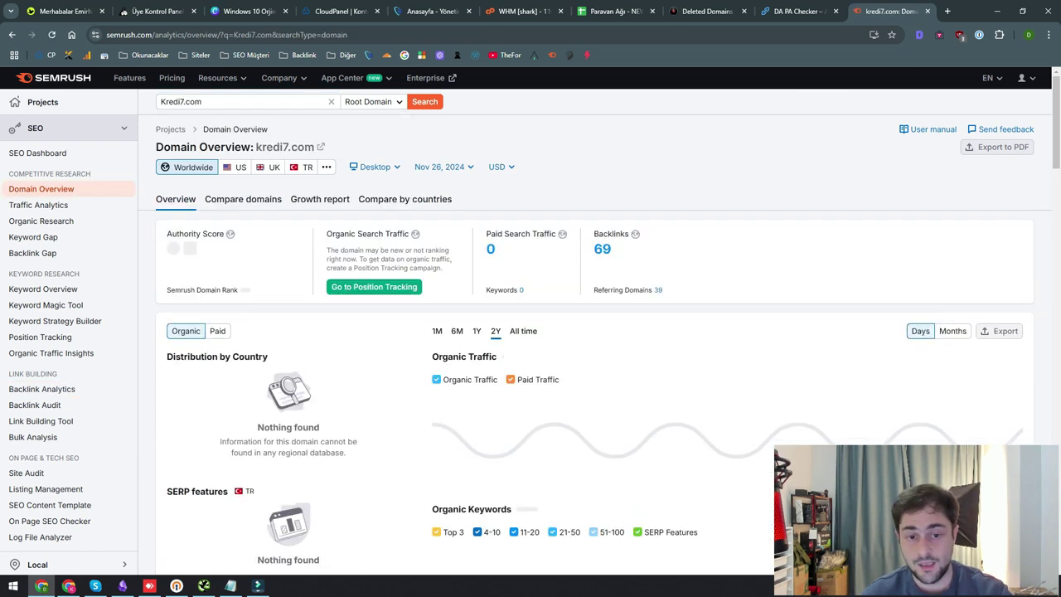
- Review Kredi7.com's referring domains sorted by Authority Score, expand the milliyet.com.tr and shiftdelete.net backlinks, and return to its DA PA Checker results
left_click(604, 290)
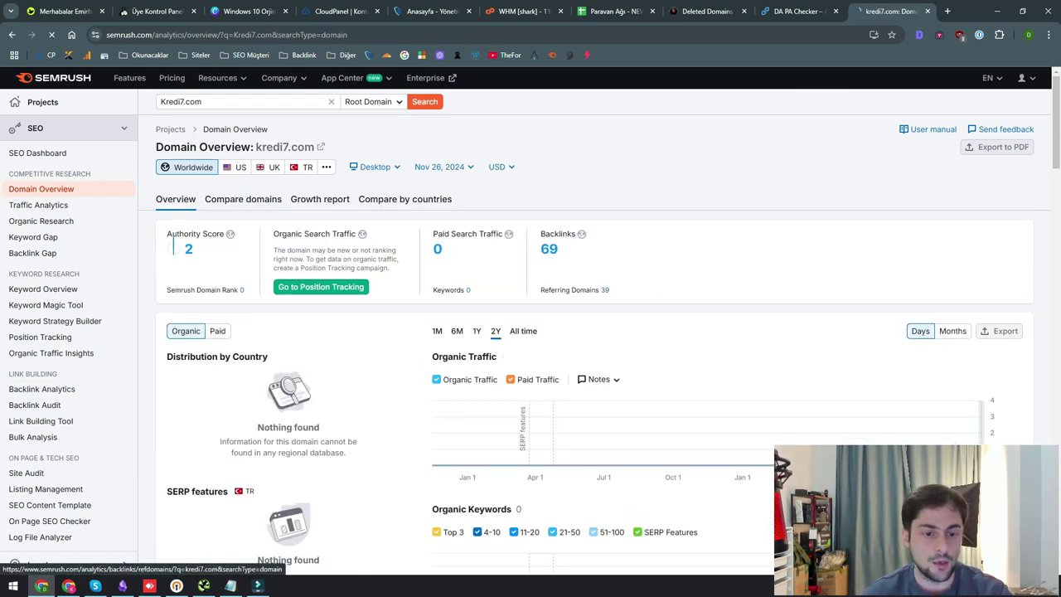
scroll(604, 289, "down", 5)
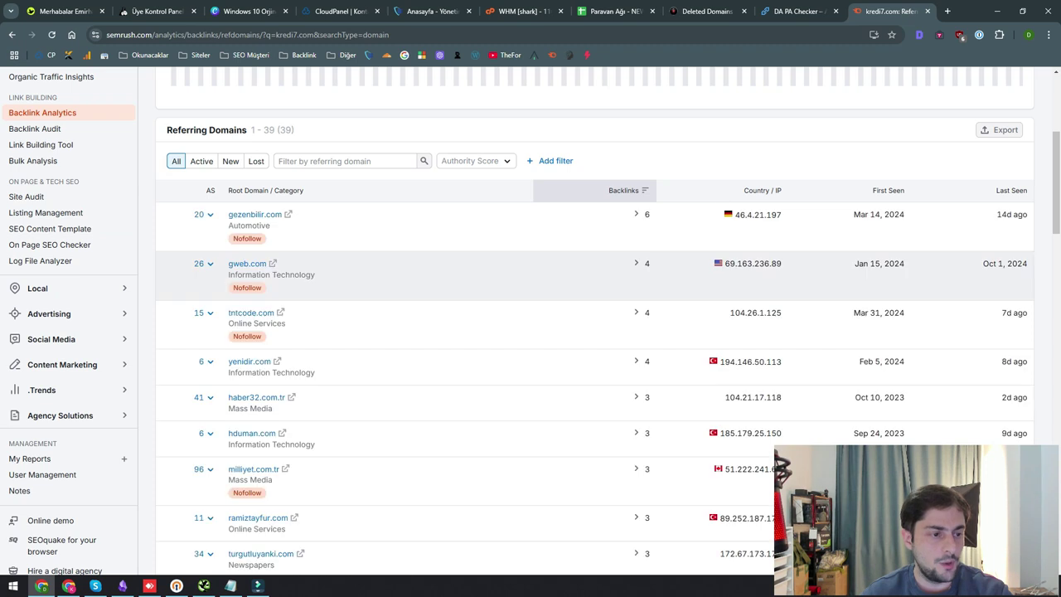
left_click(199, 242)
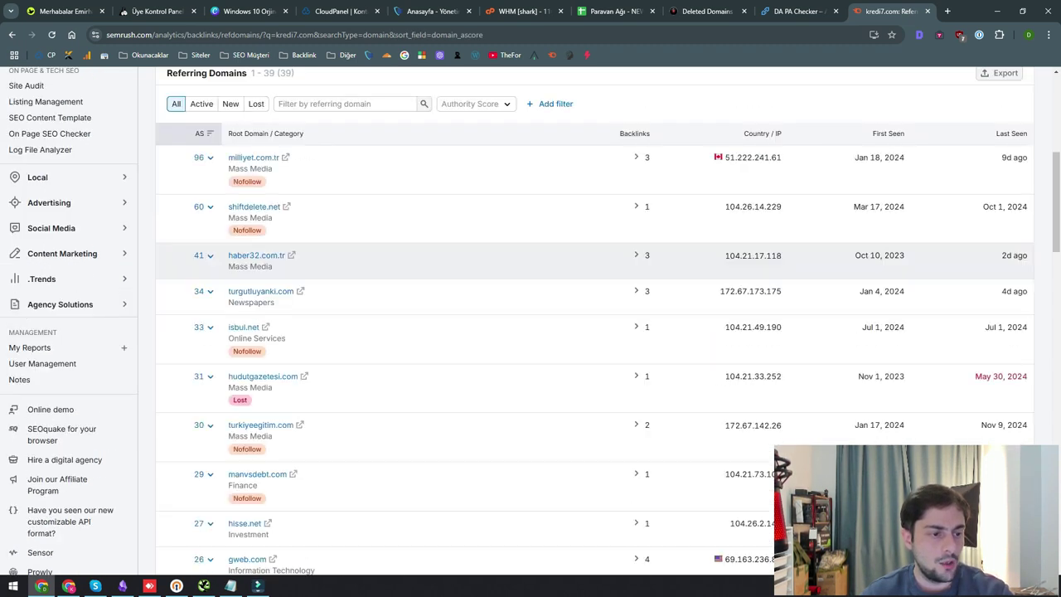
left_click(636, 157)
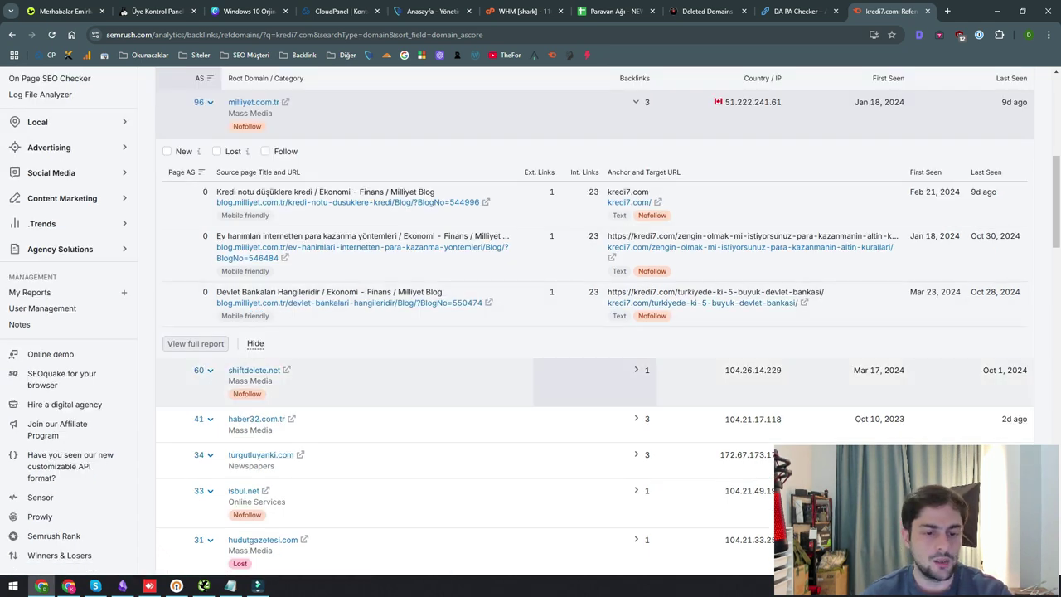
left_click(636, 425)
scroll(637, 425, "down", 3)
scroll(594, 331, "down", 3)
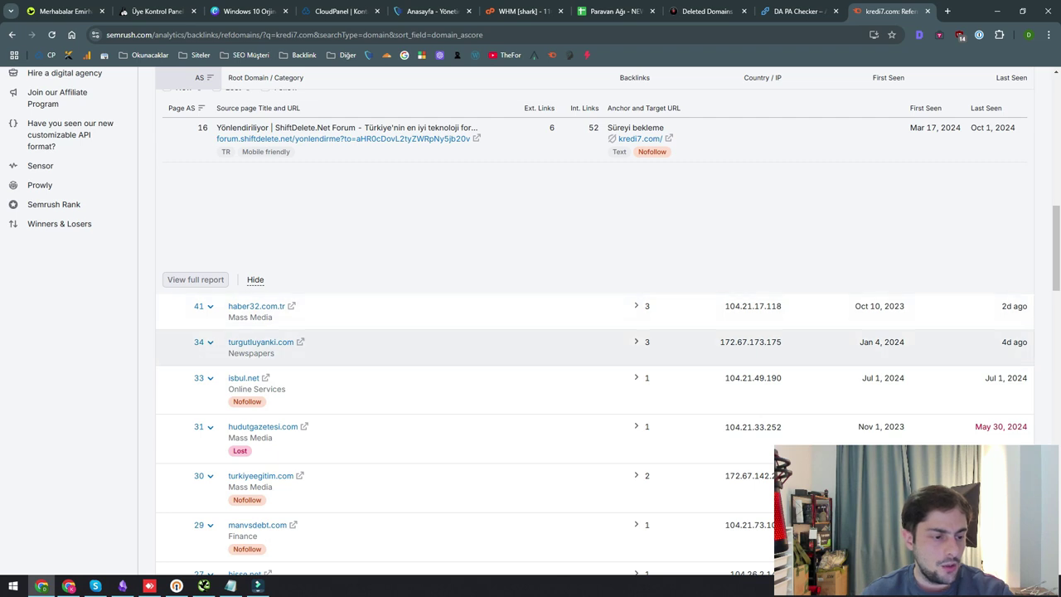
scroll(594, 331, "down", 2)
scroll(594, 331, "down", 2)
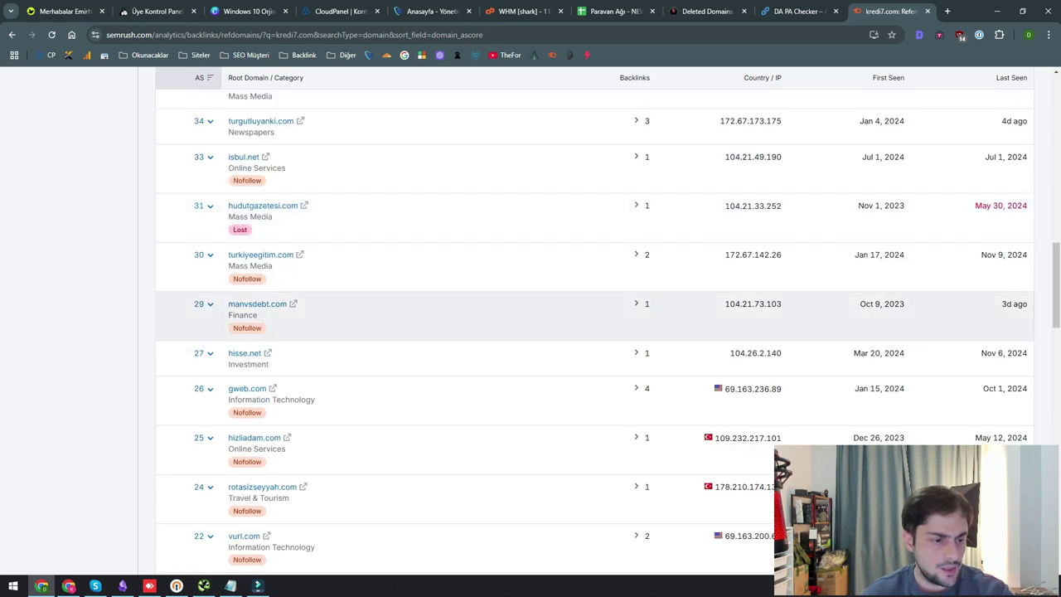
scroll(594, 332, "down", 2)
scroll(595, 248, "down", 3)
scroll(594, 249, "up", 15)
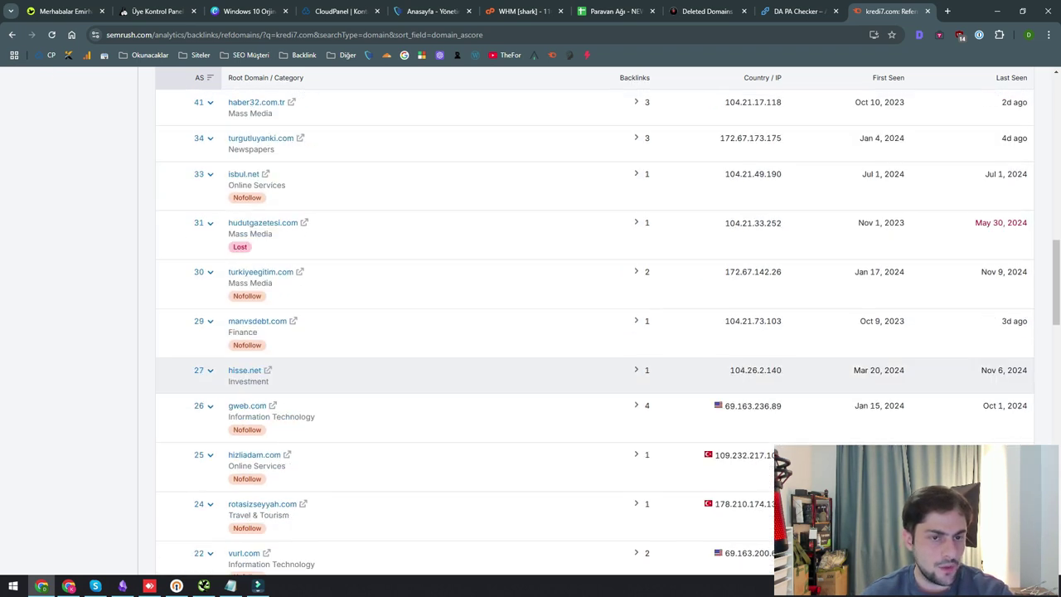
left_click(796, 11)
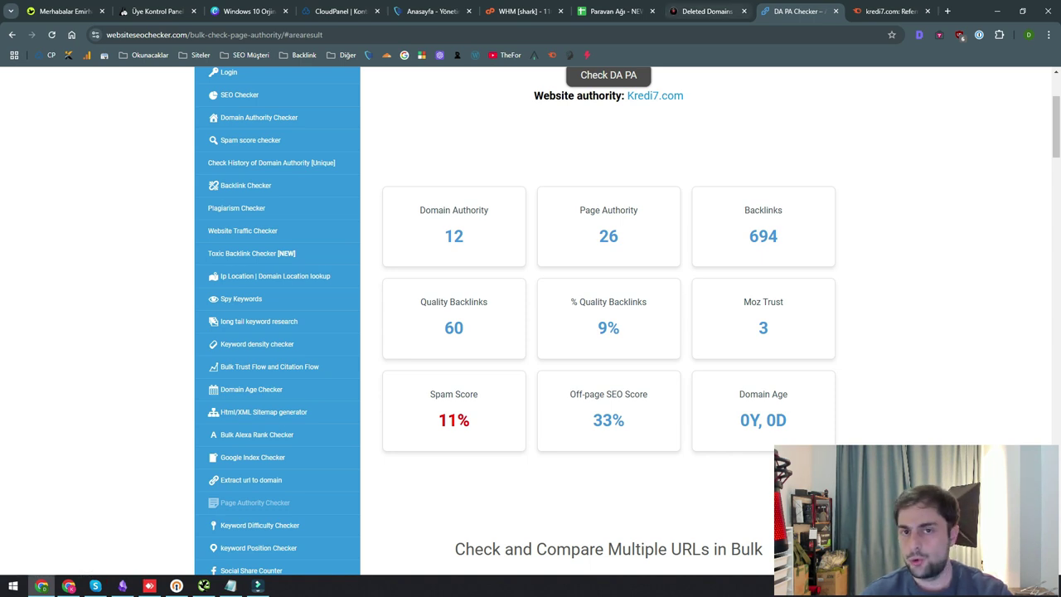
- Copy Kredi23.net from the available domains and check its authority and spam score in the DA PA Checker
left_click(706, 11)
left_click_drag(51, 146, 11, 146)
key("ctrl+c")
left_click(801, 11)
scroll(608, 249, "up", 2)
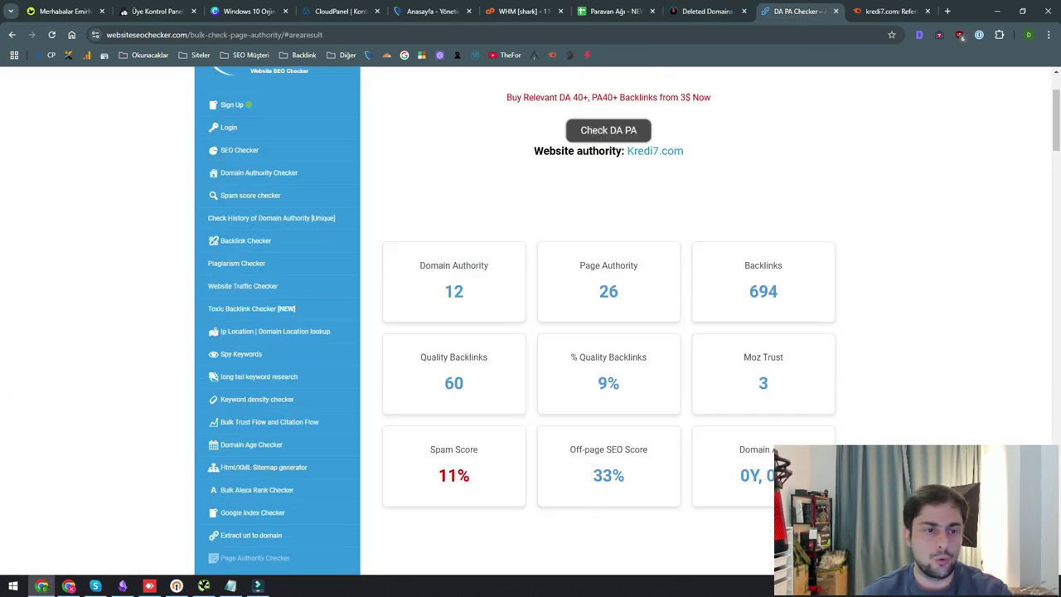
triple_click(611, 121)
key("ctrl+v")
left_click(623, 247)
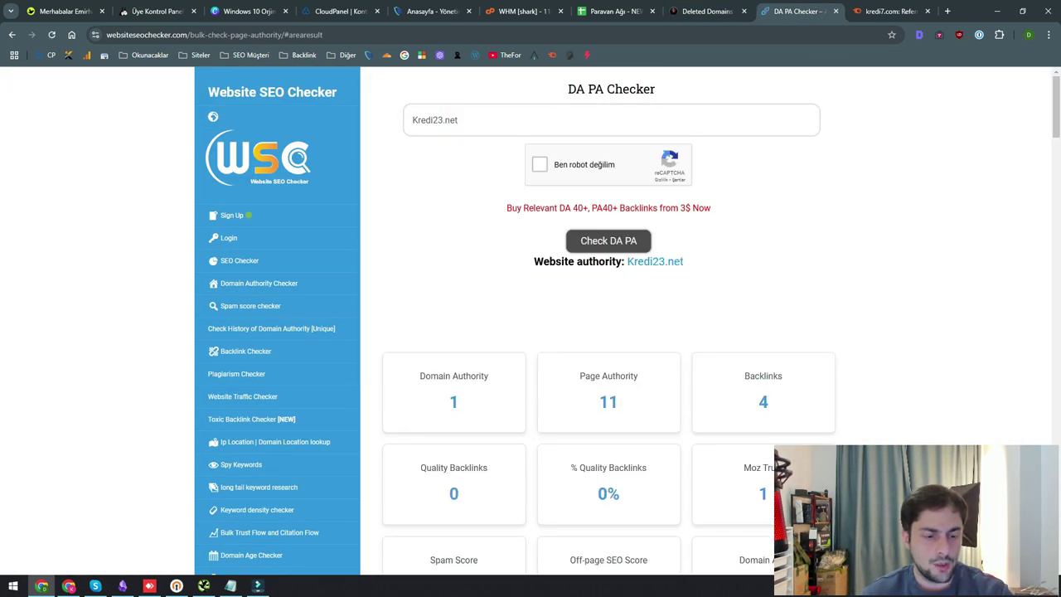
scroll(599, 166, "down", 1)
- Take Haber84.com from the filtered list and run it through the DA PA Checker
left_click(706, 11)
left_click_drag(54, 159, 10, 159)
key("ctrl+c")
left_click(795, 10)
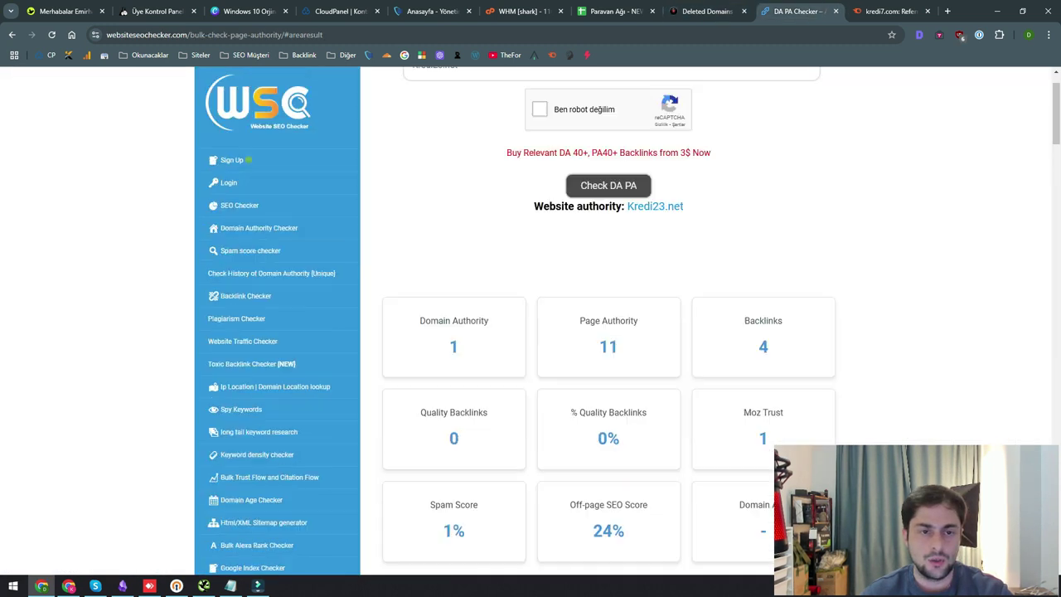
scroll(610, 331, "up", 3)
triple_click(611, 120)
key("ctrl+v")
left_click(541, 164)
left_click(611, 241)
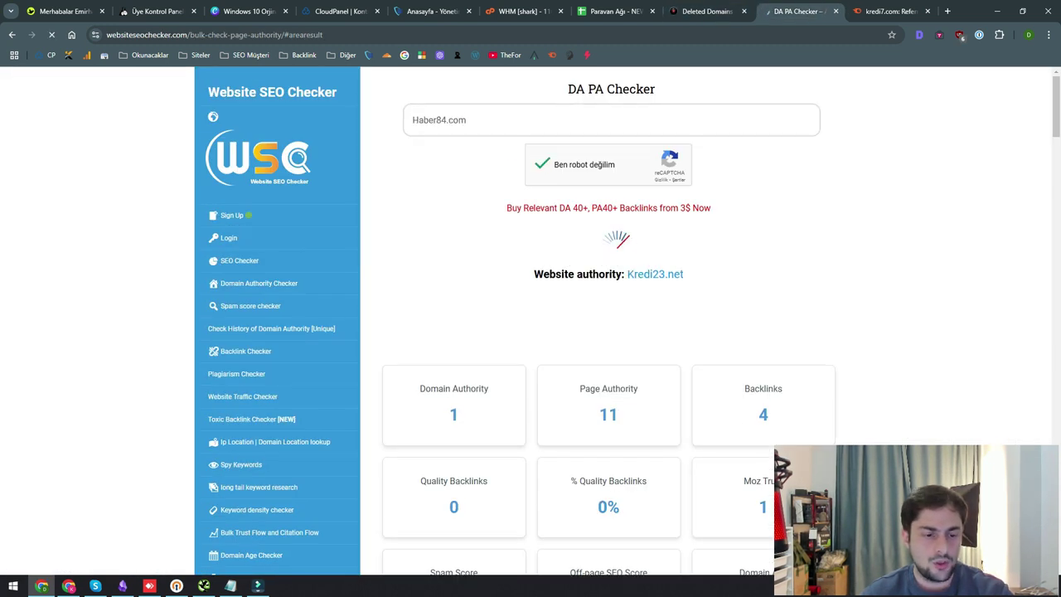
- Copy AlemHaber.net from the filtered list and examine its authority and spam score in the DA PA Checker
left_click(706, 11)
left_click_drag(60, 173, 10, 173)
left_click(796, 11)
scroll(608, 320, "up", 2)
triple_click(611, 120)
key("ctrl+v")
left_click(541, 164)
left_click(609, 240)
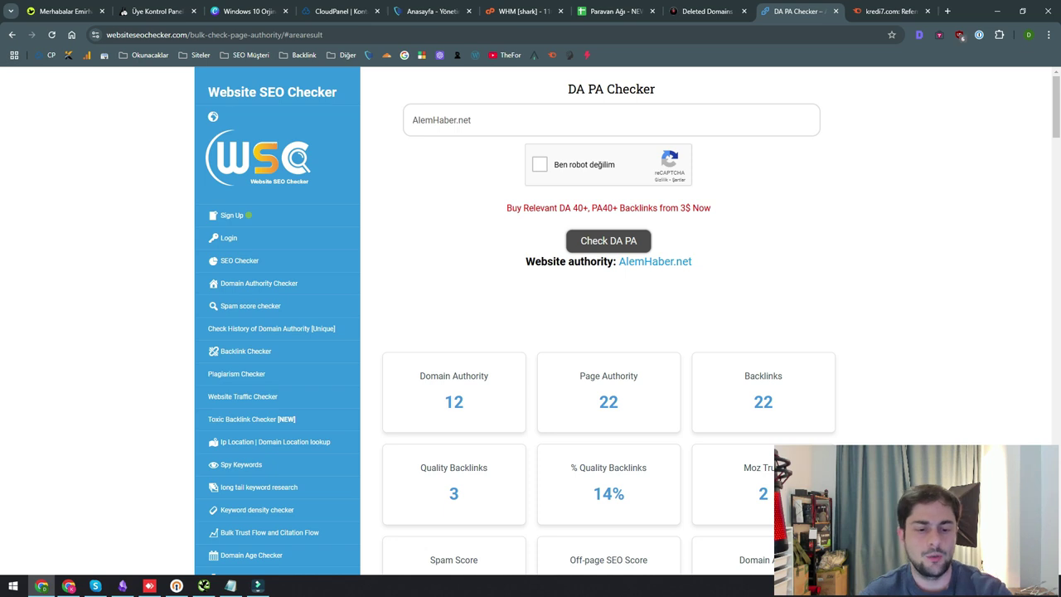
scroll(611, 331, "down", 2)
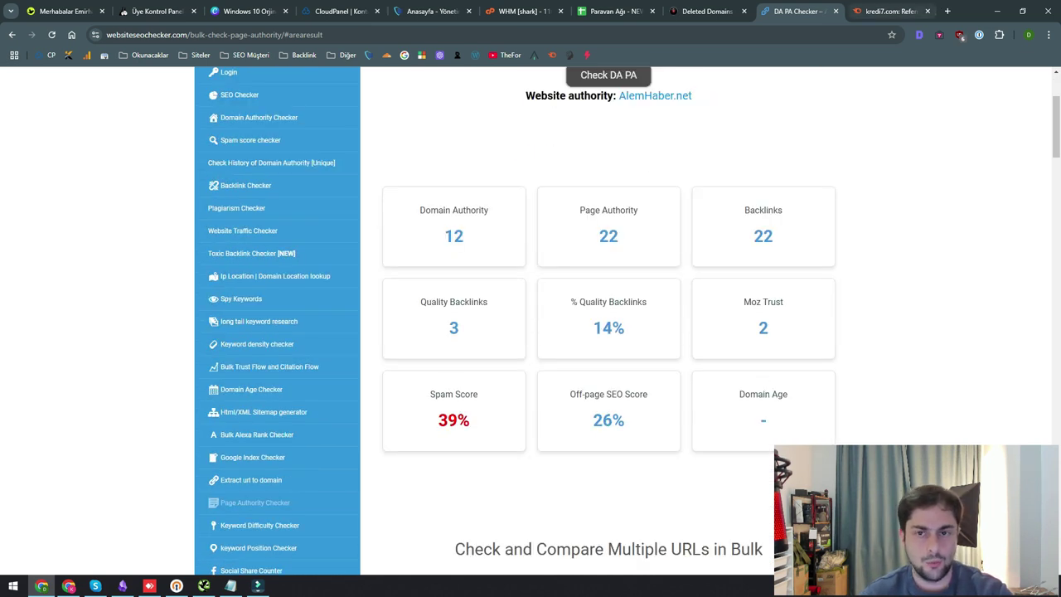
- Switch to Semrush and search the referring domains report for AlemHaber.net
left_click(885, 11)
scroll(594, 320, "up", 2)
triple_click(242, 102)
key("ctrl+v")
key("Return")
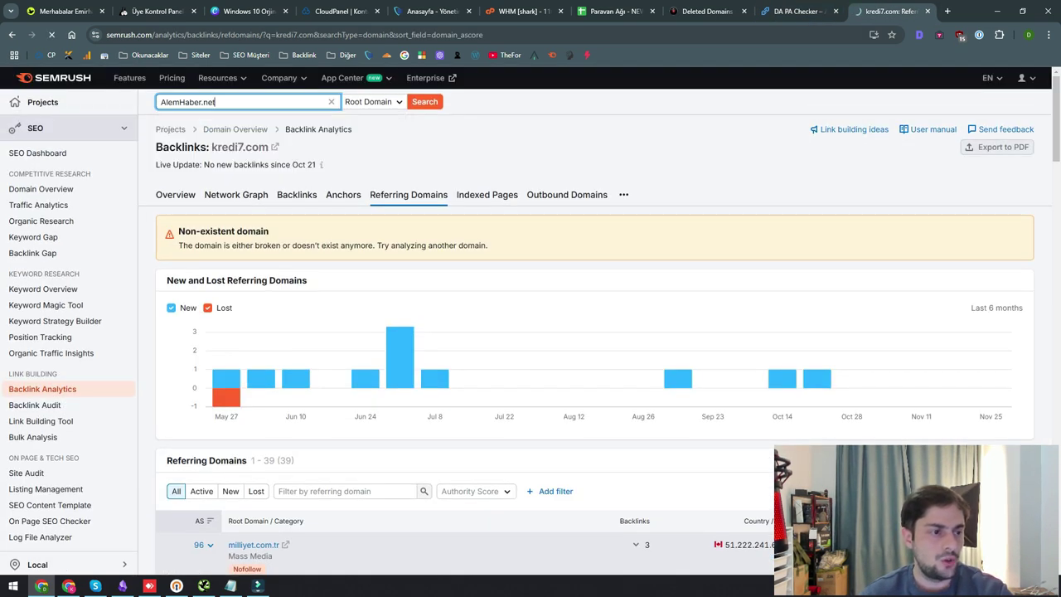
- Review AlemHaber.net's referring domains by Authority Score and inspect the individual backlinks of the strongest ones
scroll(530, 332, "down", 5)
scroll(636, 298, "up", 1)
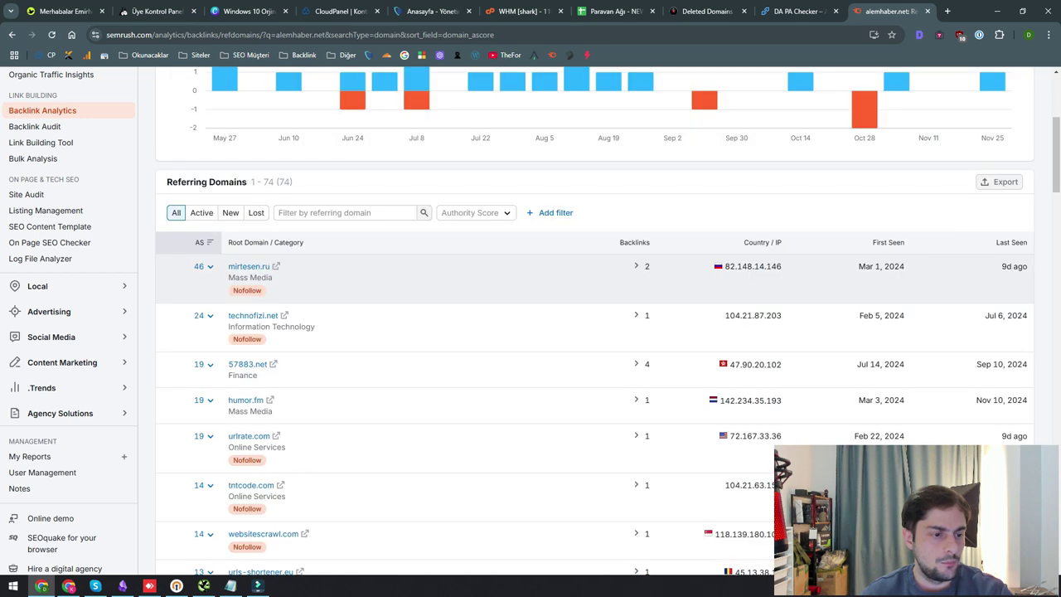
left_click(636, 310)
scroll(636, 310, "down", 2)
left_click(636, 149)
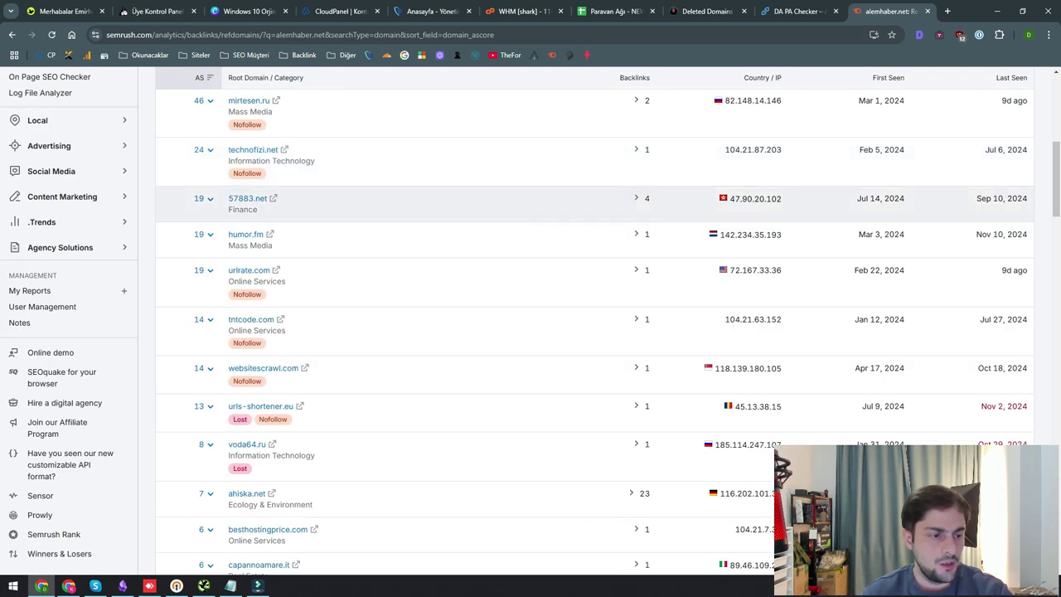
scroll(636, 201, "down", 11)
scroll(595, 332, "up", 17)
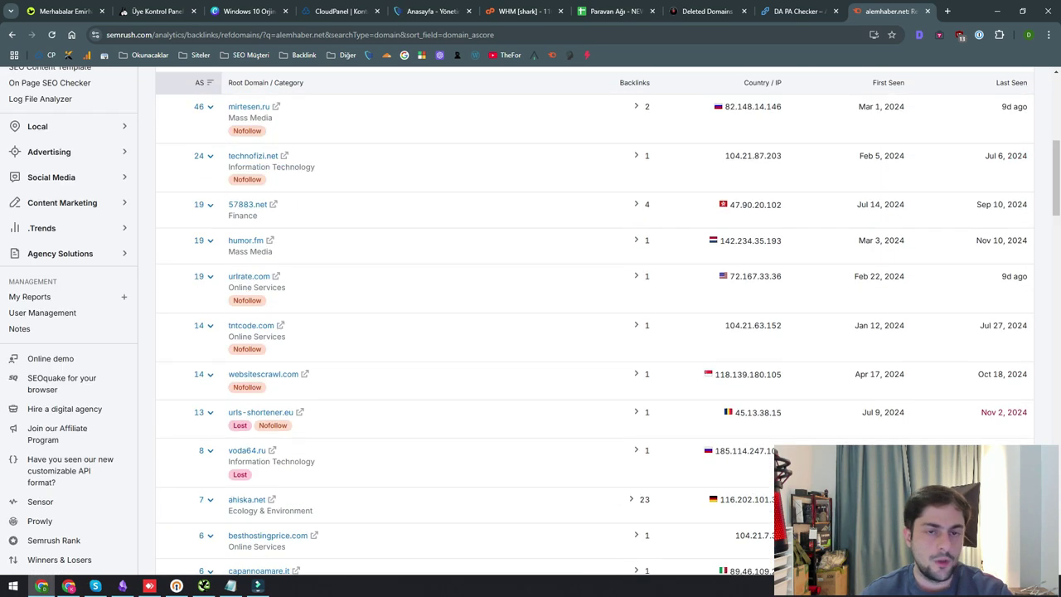
- Return to the filtered deleted domains list on ExpiredDomains.net and copy Haber369.org
left_click(798, 11)
left_click(705, 11)
scroll(531, 331, "down", 2)
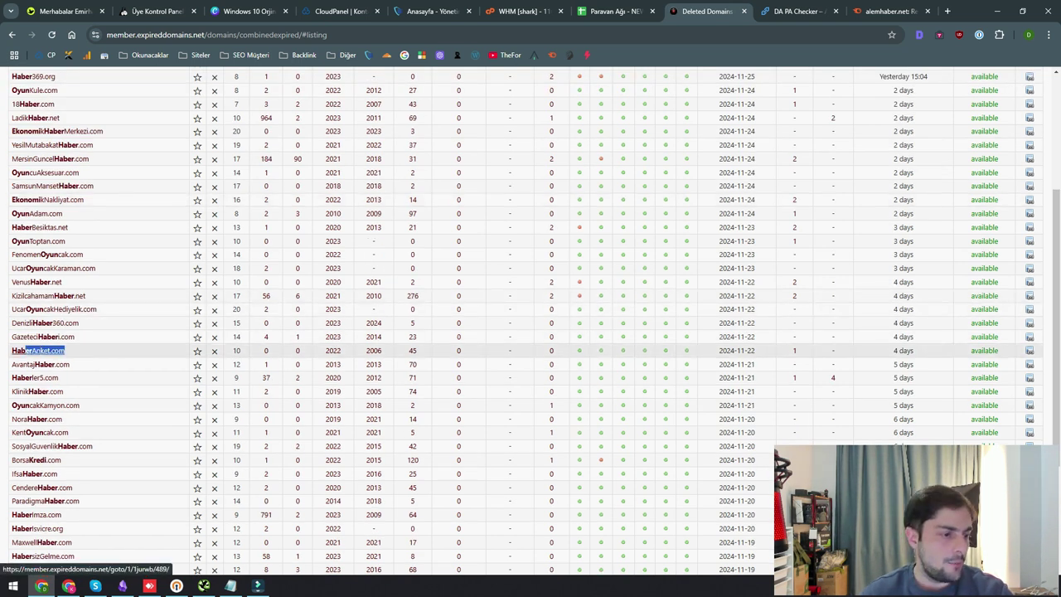
scroll(530, 332, "up", 3)
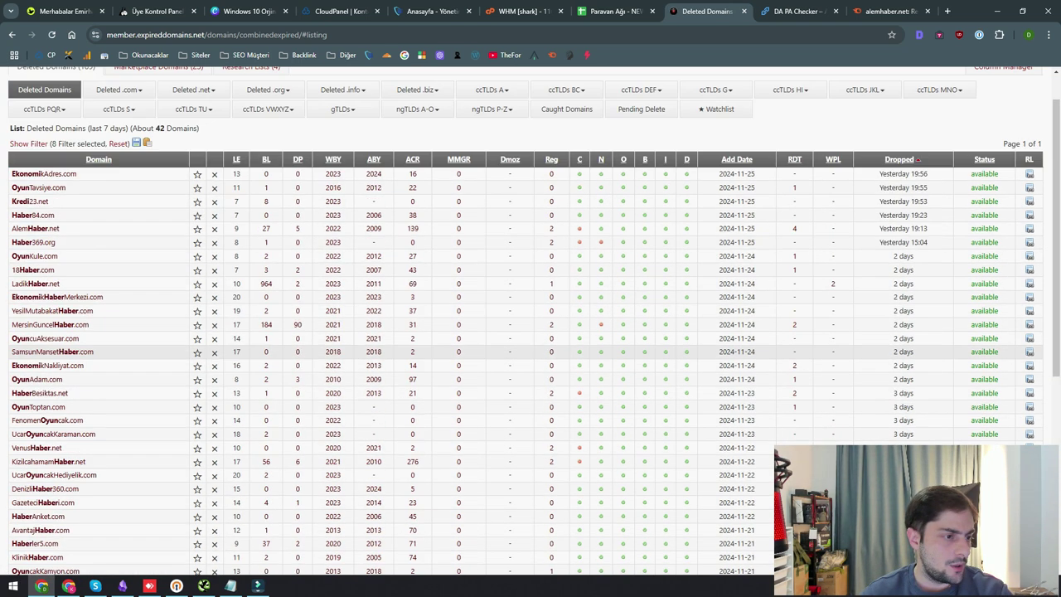
double_click(33, 243)
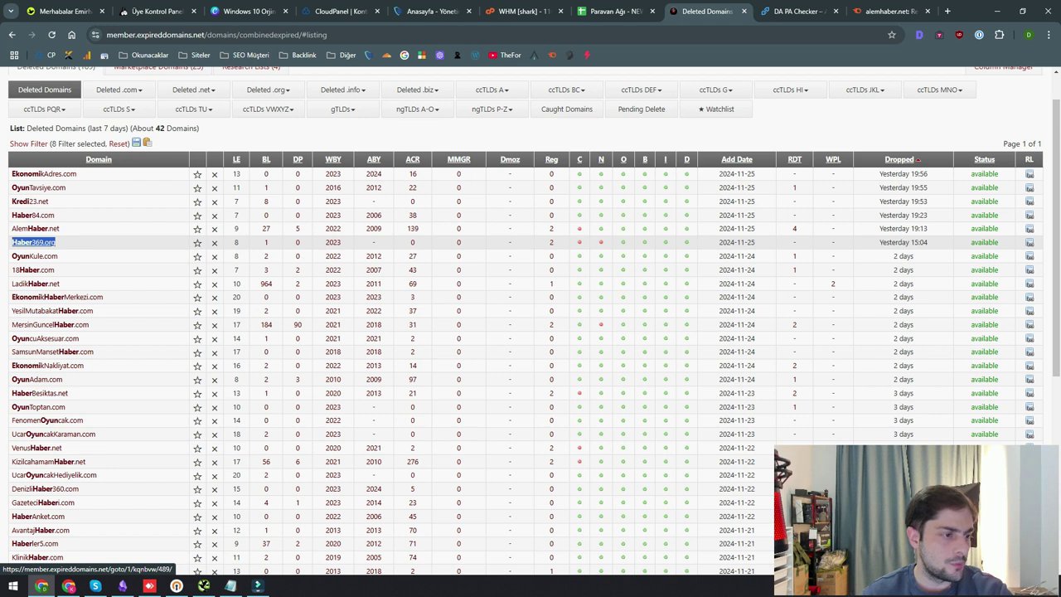
- Run Haber369.org through the DA PA Checker and examine its domain authority, backlinks and spam score
left_click(796, 11)
scroll(608, 298, "up", 2)
triple_click(464, 120)
key("ctrl+v")
left_click(541, 165)
left_click(609, 240)
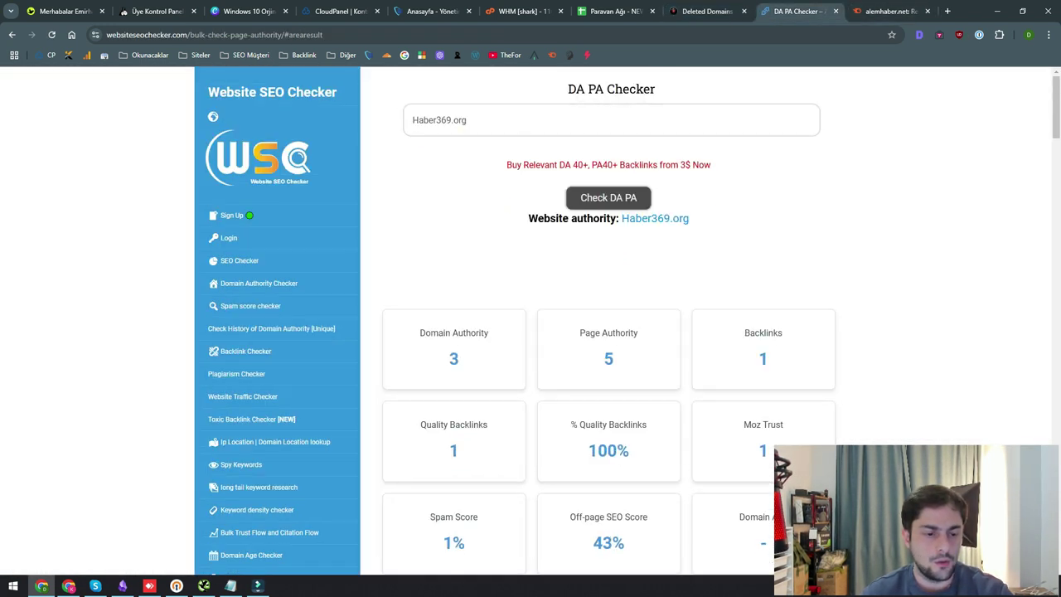
scroll(608, 332, "down", 2)
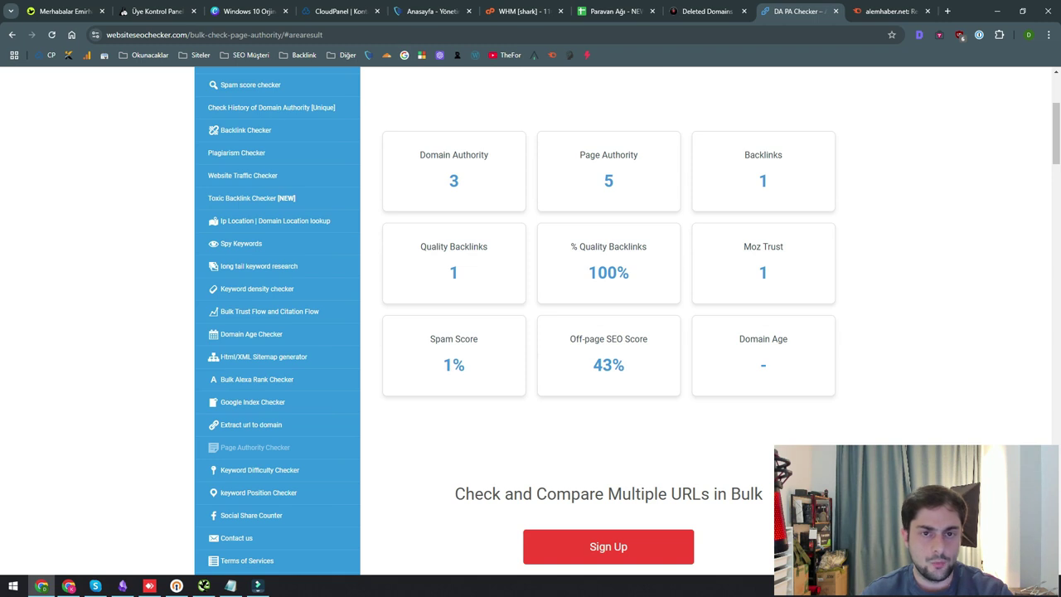
- Switch back to ExpiredDomains.net and look over the rest of the filtered domain list for further candidates
key("ctrl+shift+Tab")
scroll(531, 332, "down", 10)
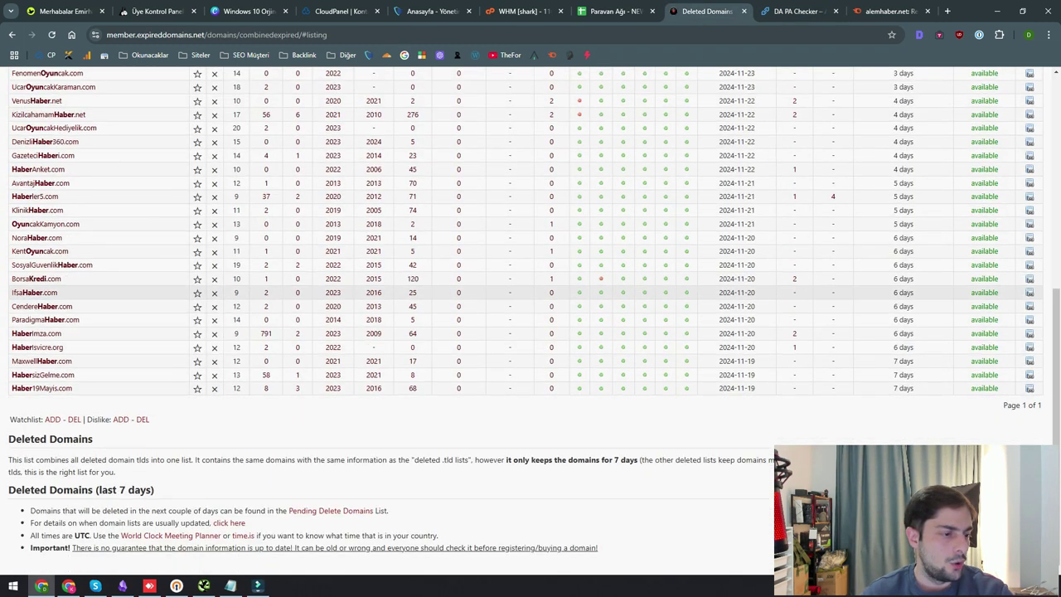
scroll(531, 331, "up", 3)
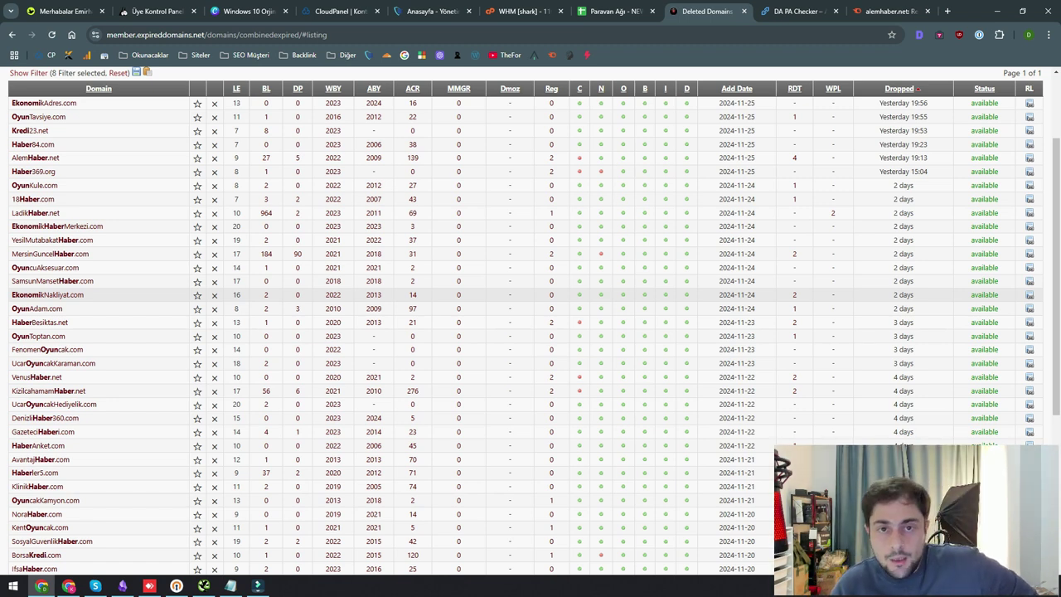
- Open Google Search Console in a new tab and bring up the top linking sites report for yenimedyaduzeni.com
key("ctrl+t")
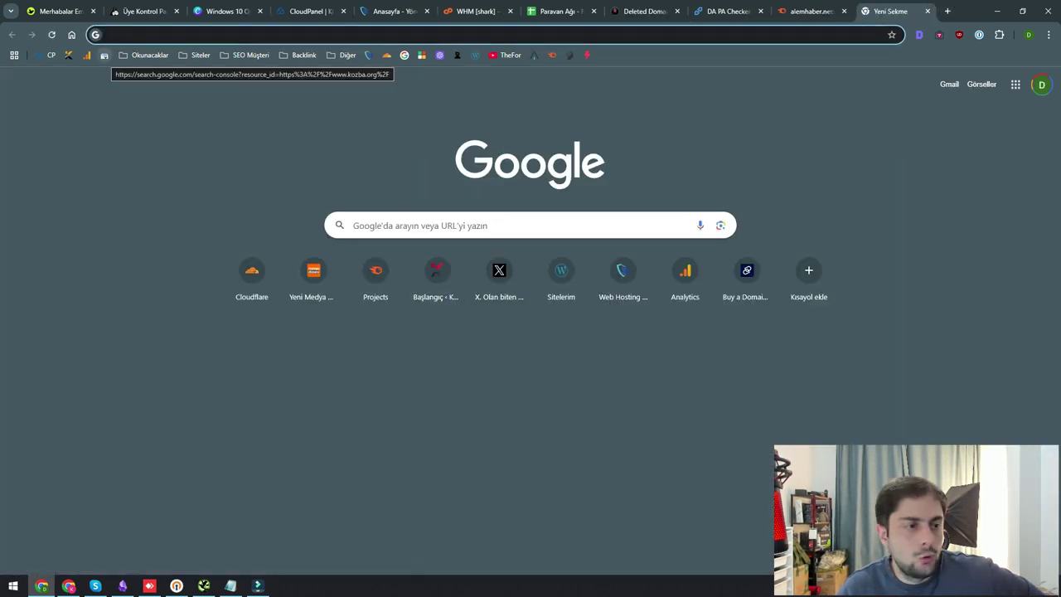
left_click(104, 55)
left_click(77, 121)
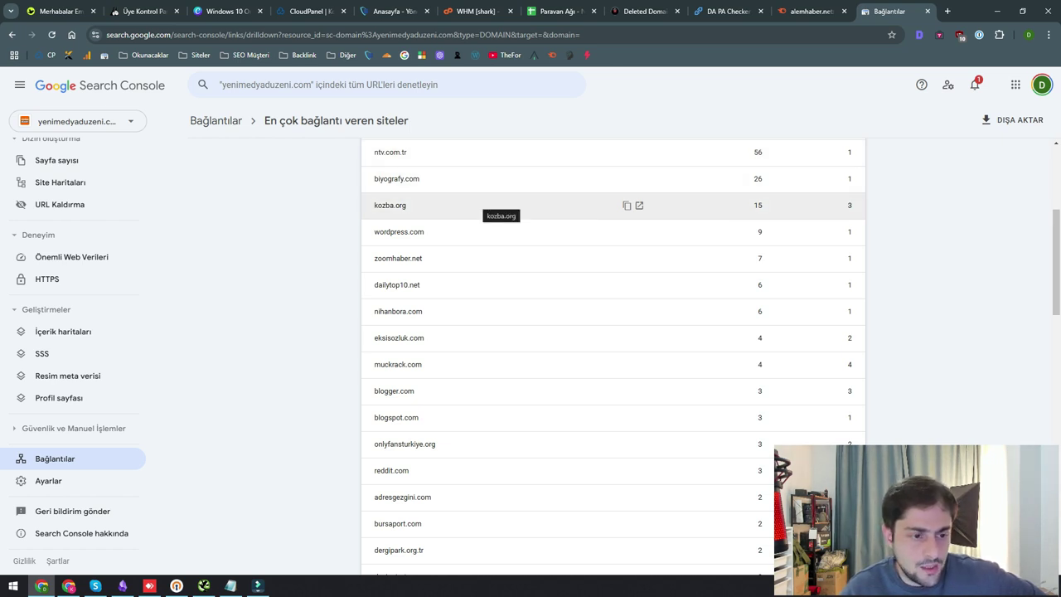
- Examine which sites link to yenimedyaduzeni.com through to the end of the top linking sites list
scroll(498, 215, "down", 2)
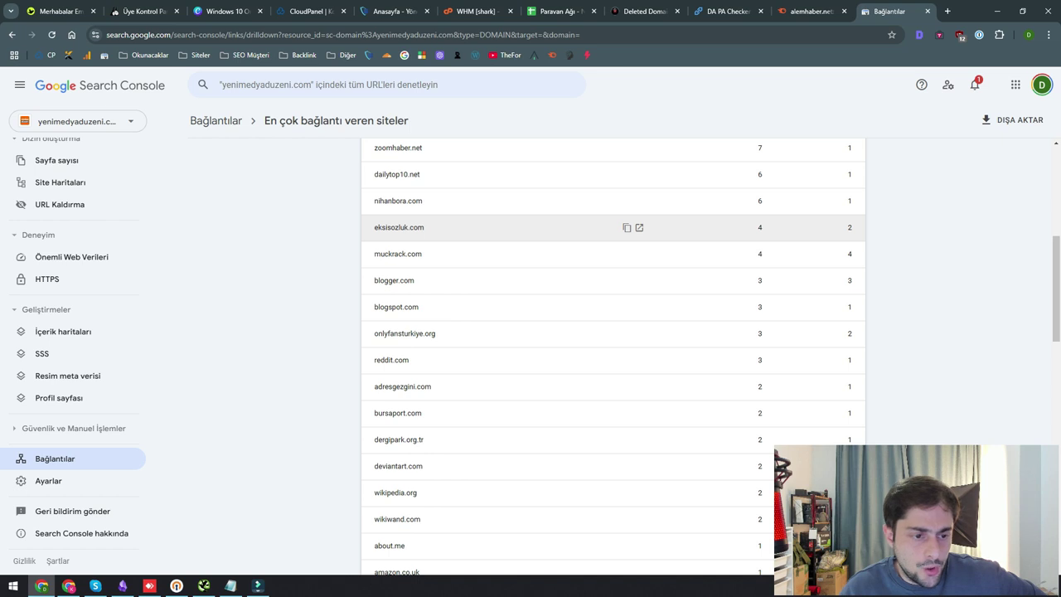
scroll(497, 278, "down", 1)
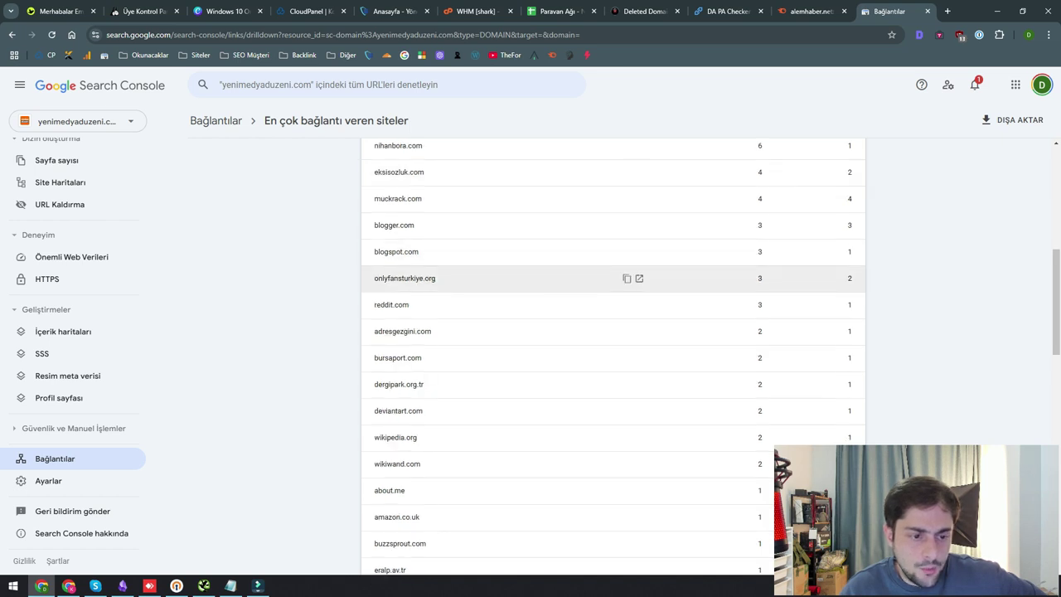
scroll(498, 278, "down", 1)
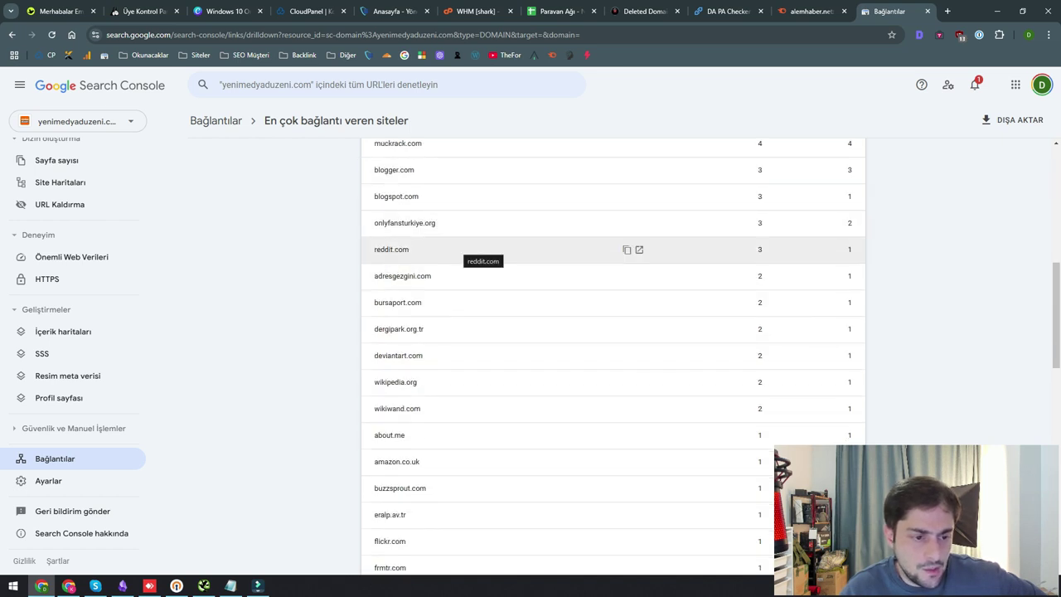
scroll(489, 252, "down", 1)
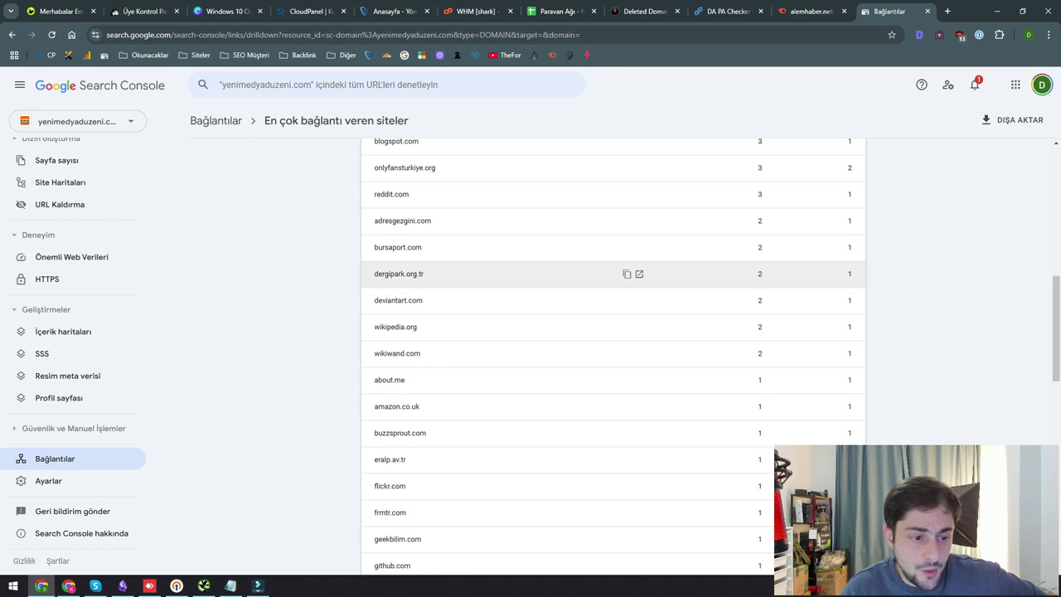
scroll(464, 274, "down", 1)
scroll(464, 271, "down", 1)
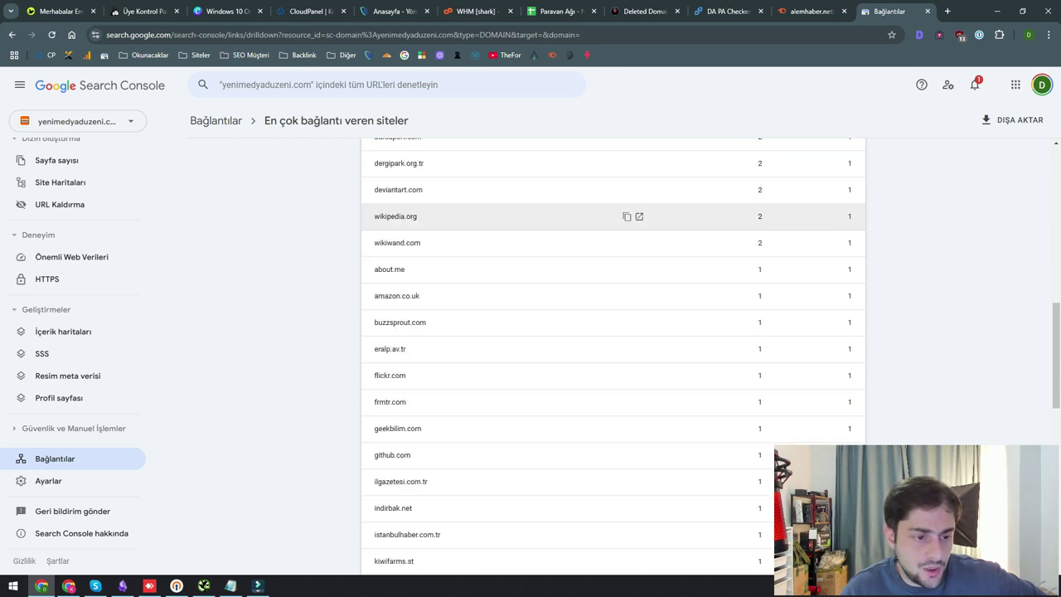
scroll(464, 232, "down", 2)
scroll(465, 209, "down", 1)
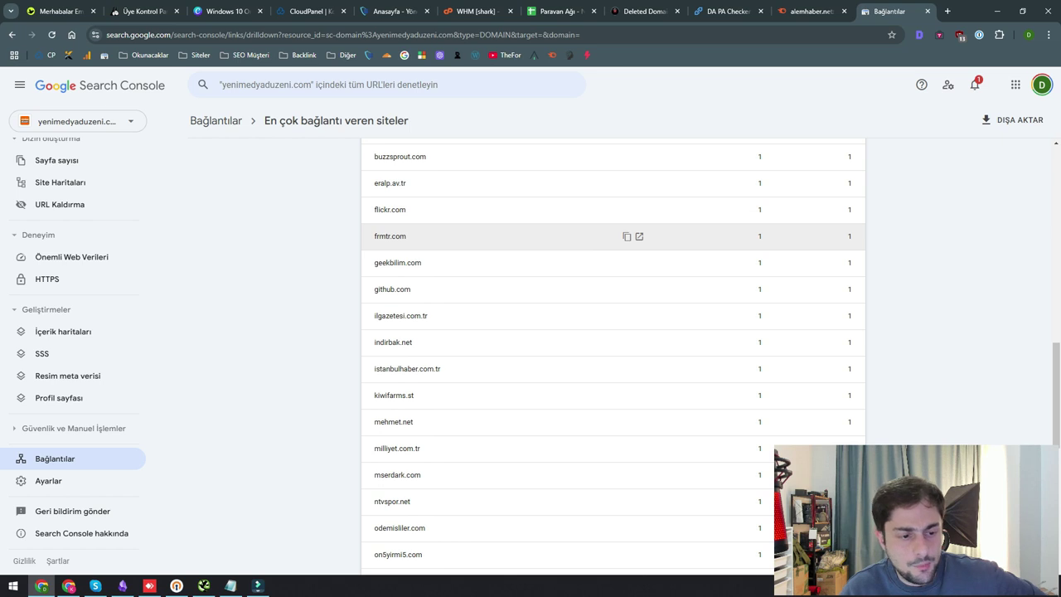
scroll(498, 236, "down", 1)
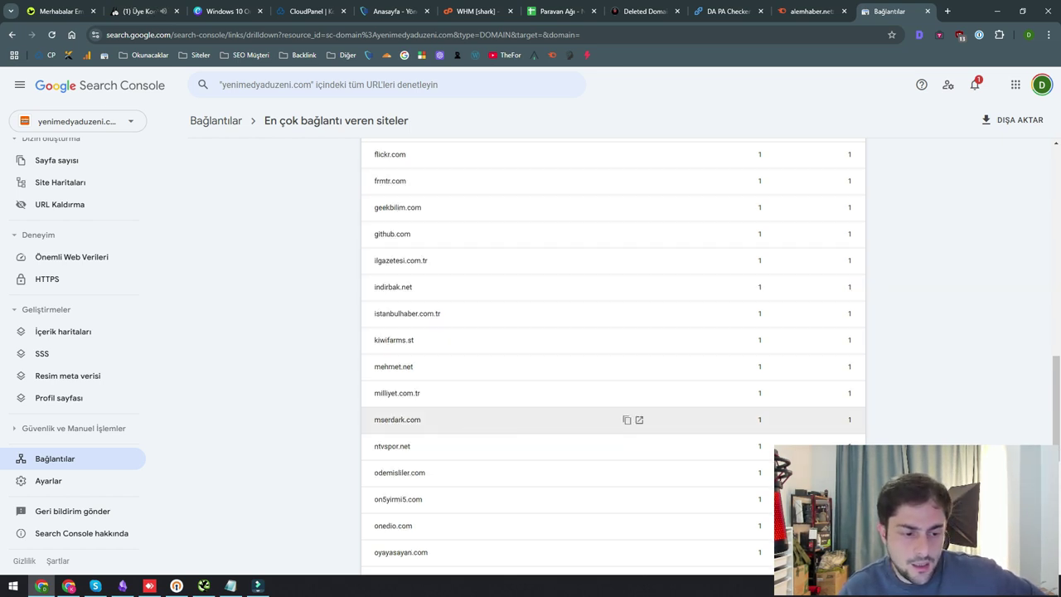
scroll(489, 448, "down", 2)
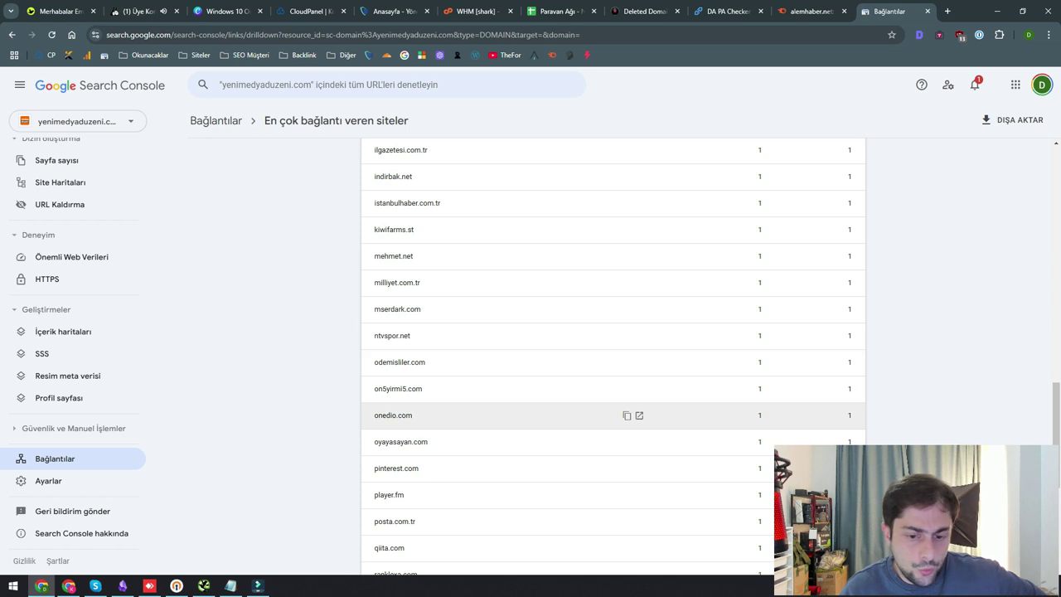
scroll(477, 426, "down", 1)
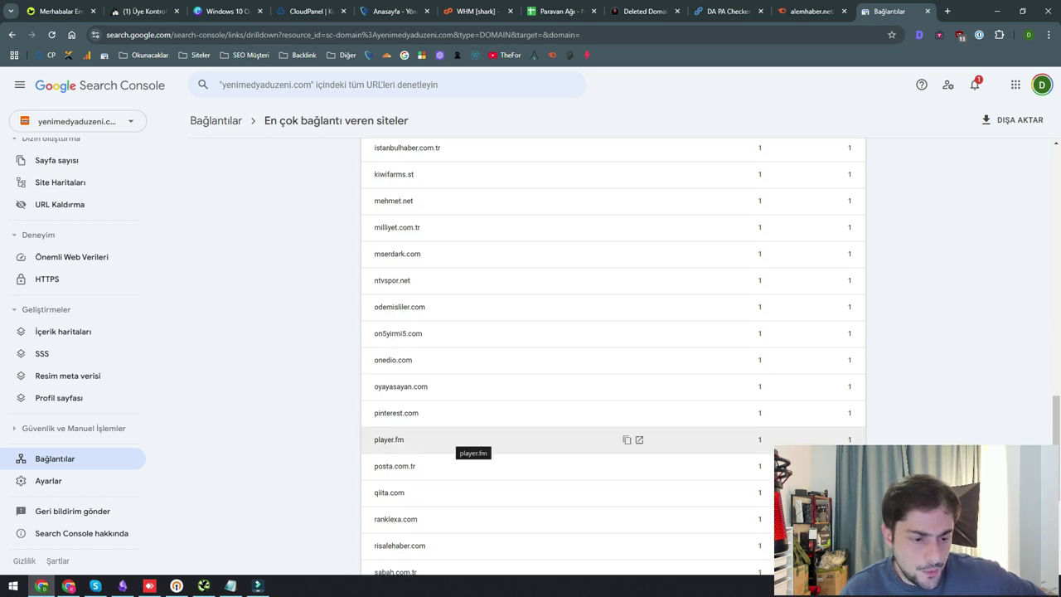
scroll(476, 461, "down", 3)
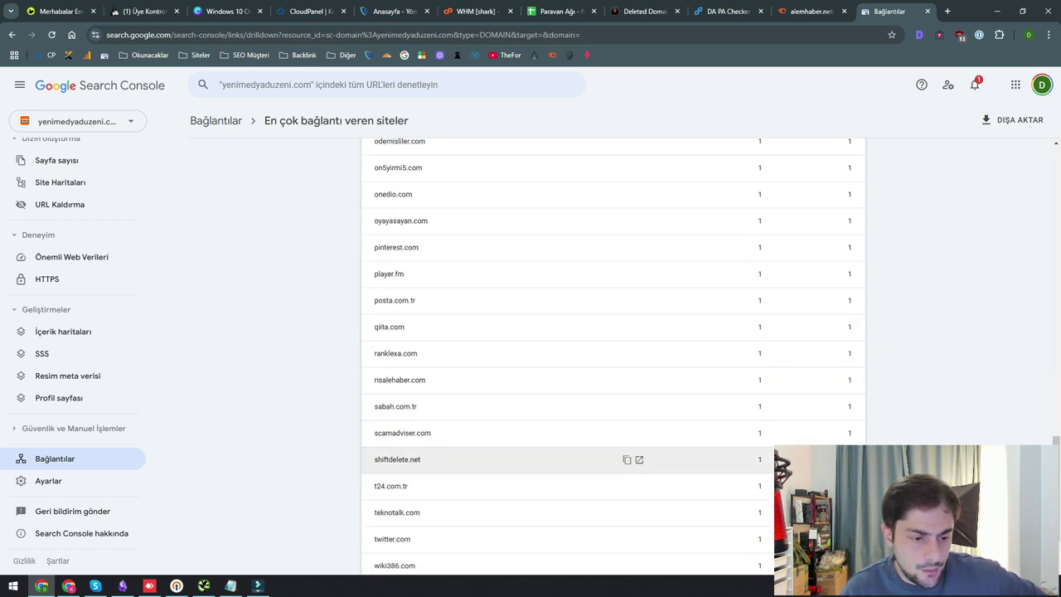
scroll(477, 484, "down", 1)
scroll(476, 483, "down", 1)
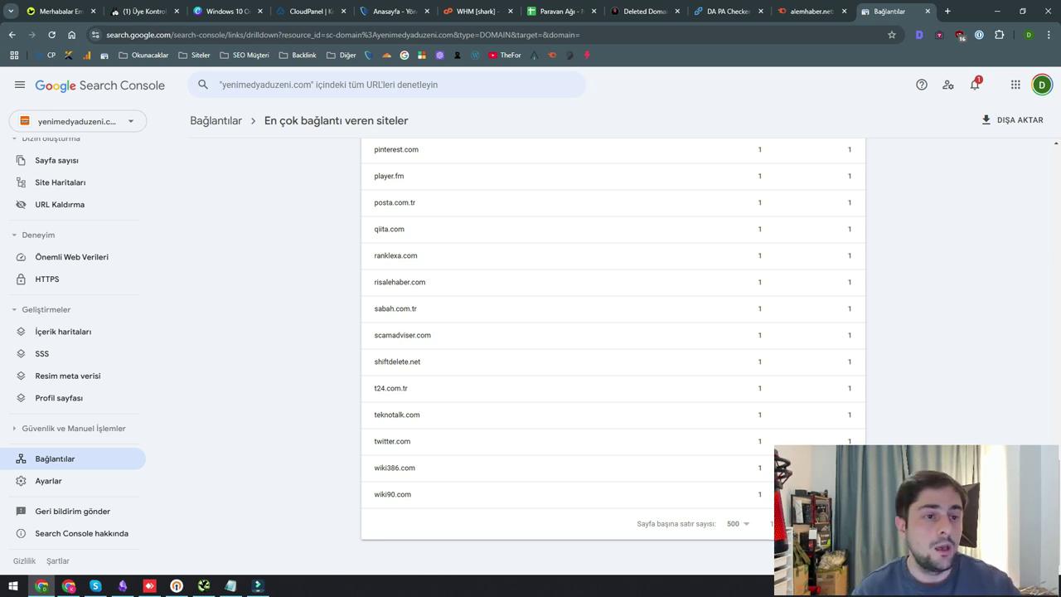
- Switch to Semrush, search the referring domains report for kredi7.com and sort it by highest Authority Score
left_click(811, 11)
left_click_drag(214, 101, 200, 101)
key("ctrl+a")
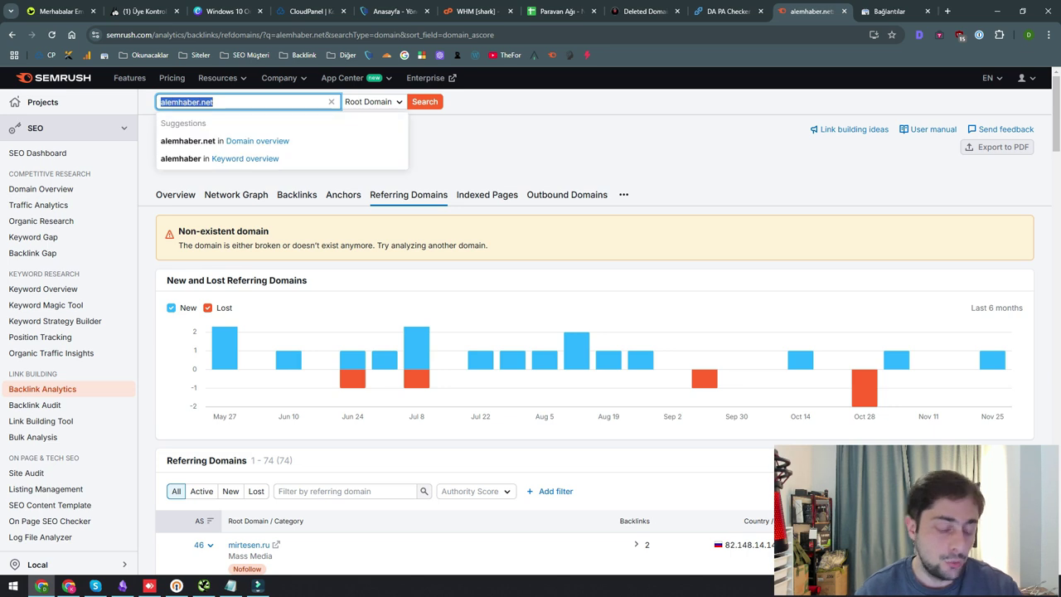
type("kredi7.com")
key("Return")
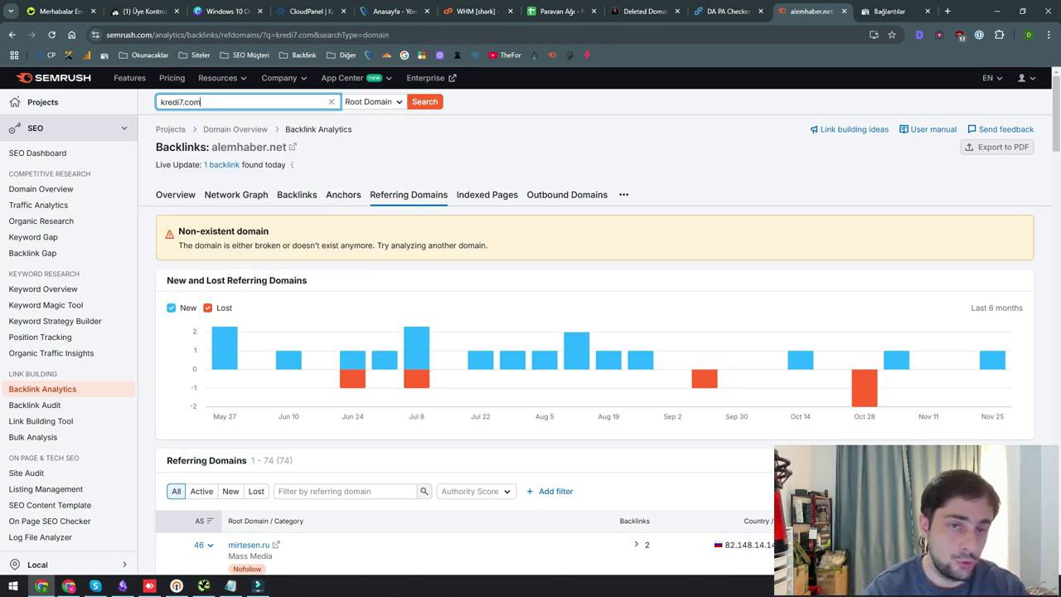
scroll(530, 331, "down", 2)
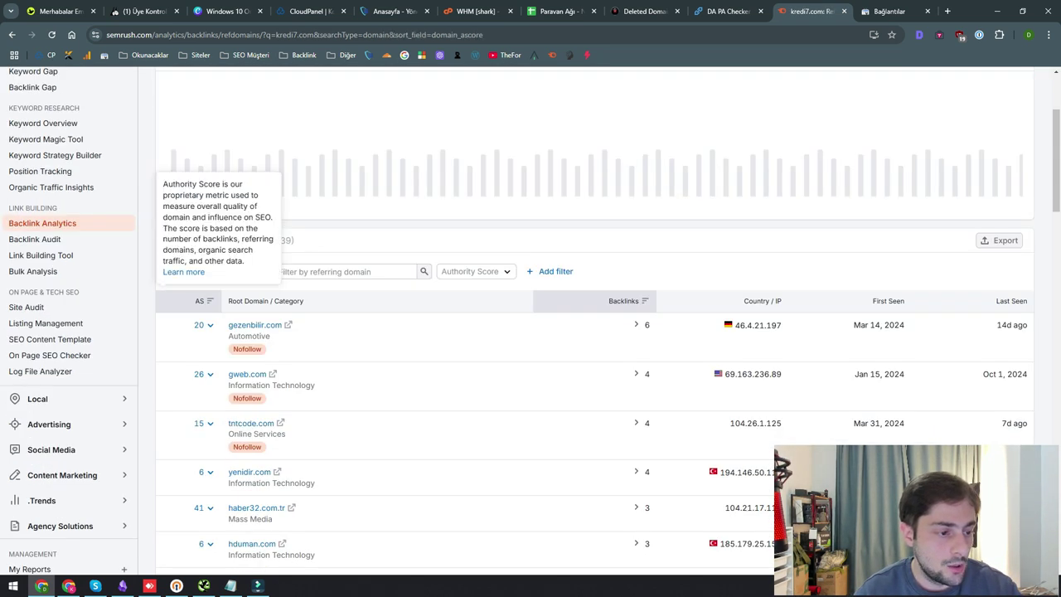
left_click(207, 301)
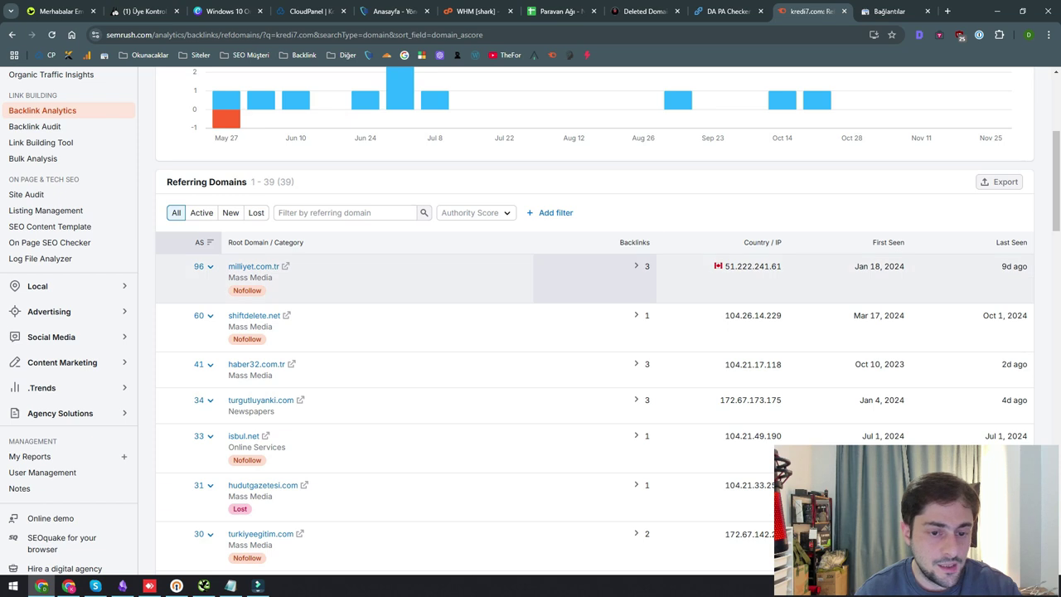
- Expand and inspect kredi7.com's individual backlinks from milliyet.com.tr, shiftdelete.net, haber32.com.tr and turgutluyanki.com
left_click(636, 266)
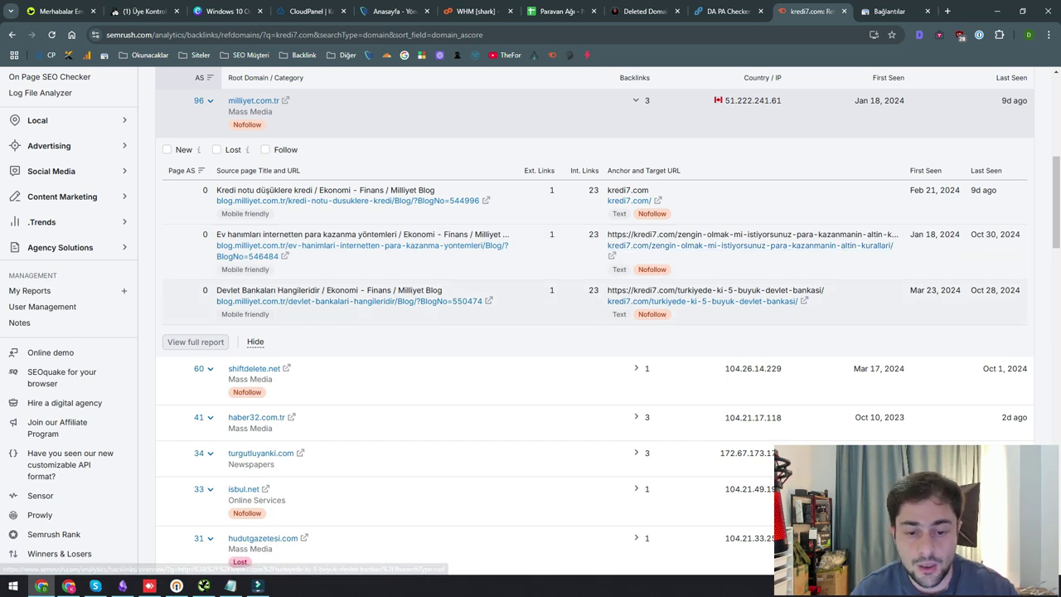
left_click(636, 312)
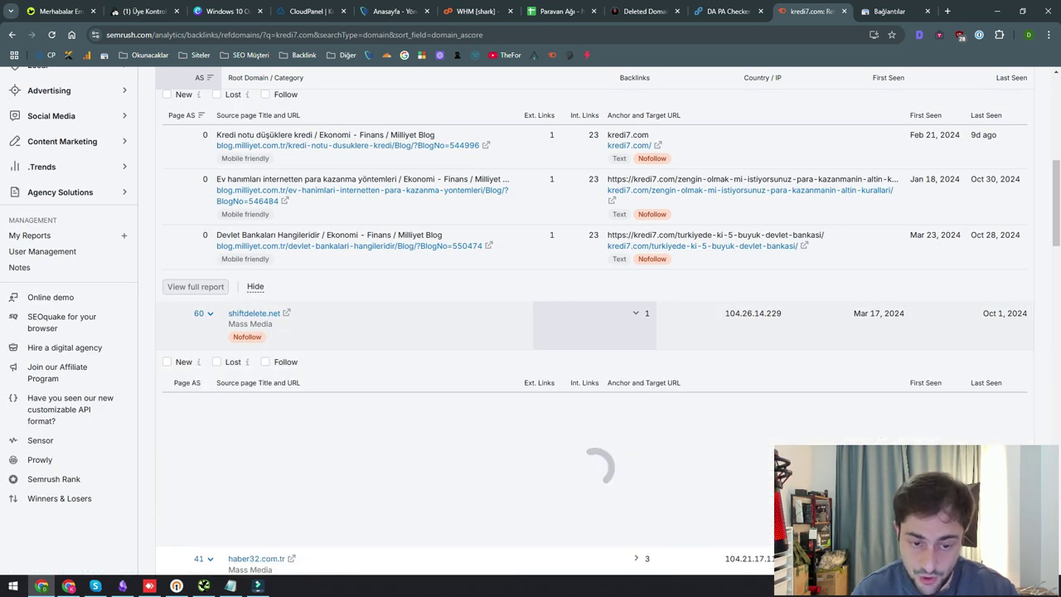
scroll(635, 313, "down", 3)
scroll(635, 306, "down", 1)
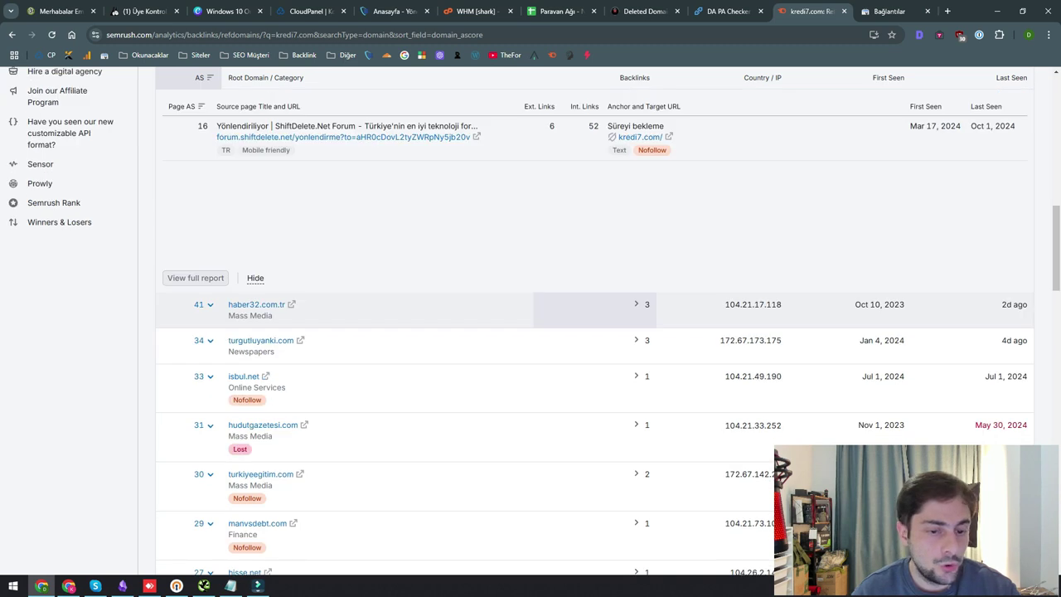
left_click(635, 306)
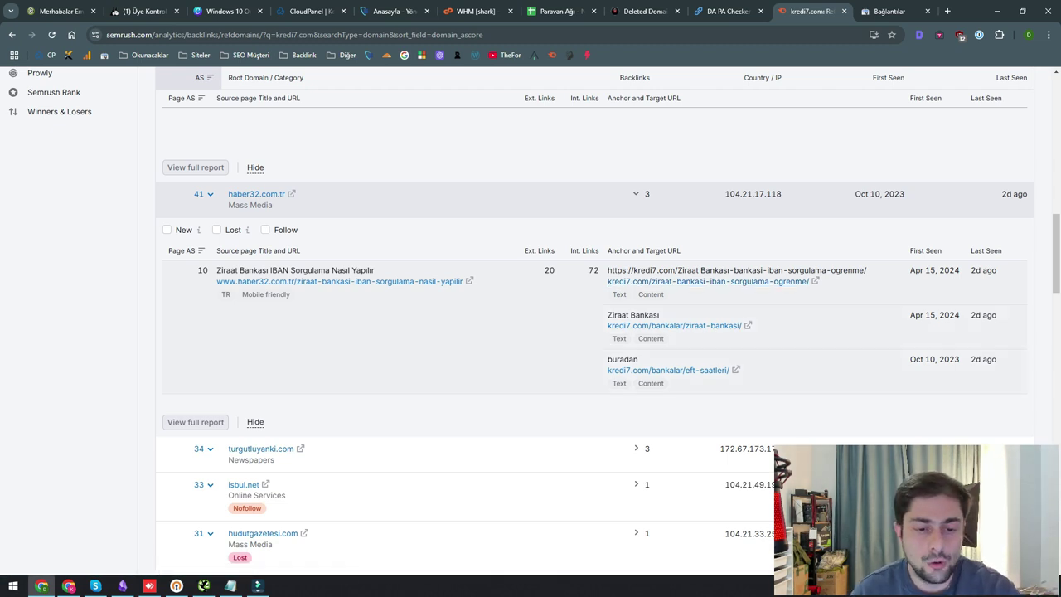
scroll(643, 339, "down", 2)
left_click(643, 339)
scroll(642, 339, "down", 1)
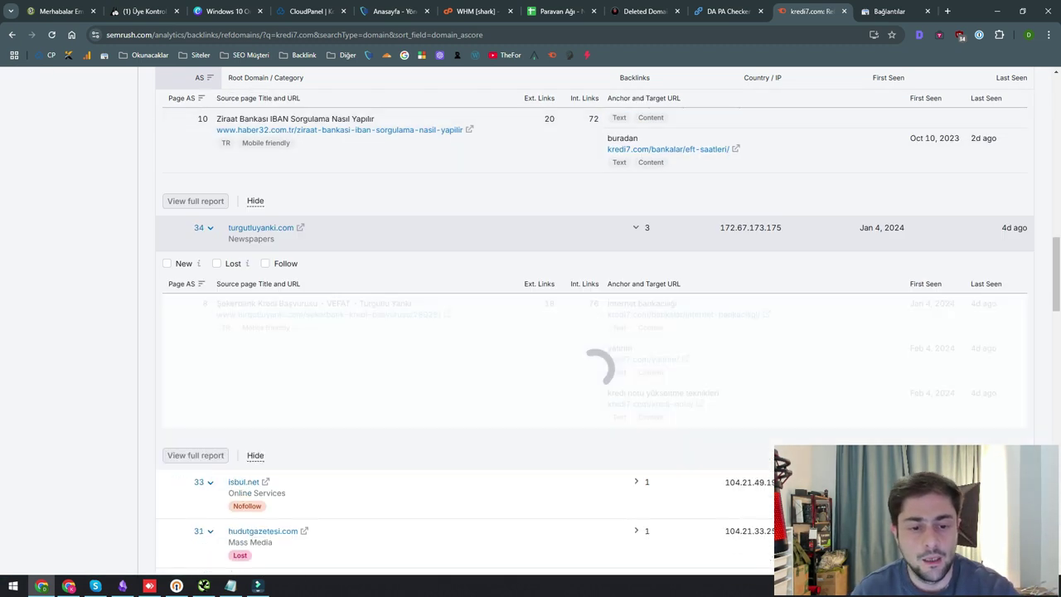
scroll(580, 332, "down", 2)
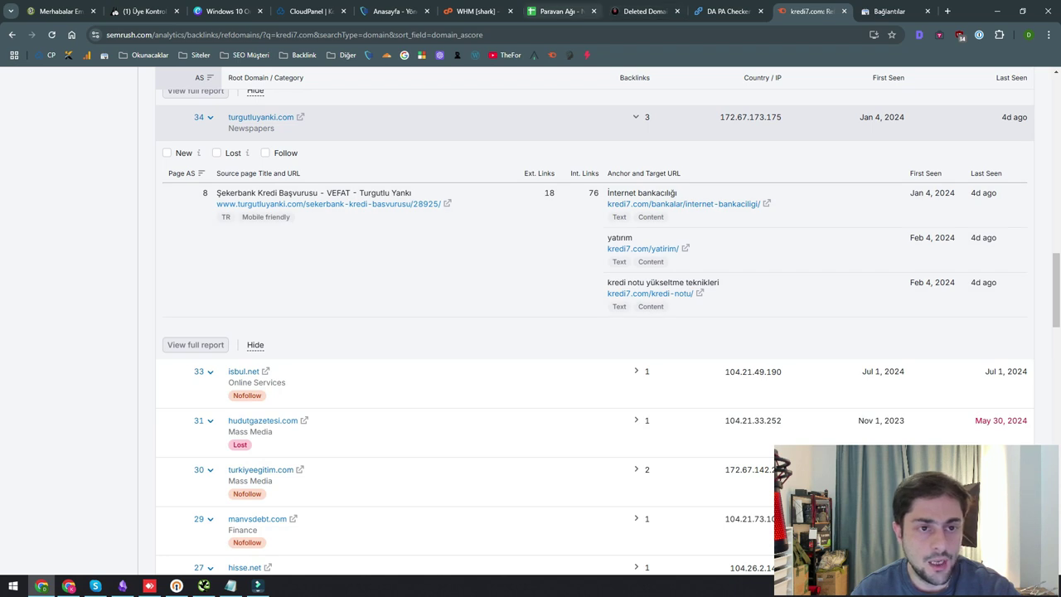
- Switch to the Paravan Ağı - NEW spreadsheet and add kredi7.com in cell A18 of the Alan Adı column
left_click(564, 11)
left_click(89, 380)
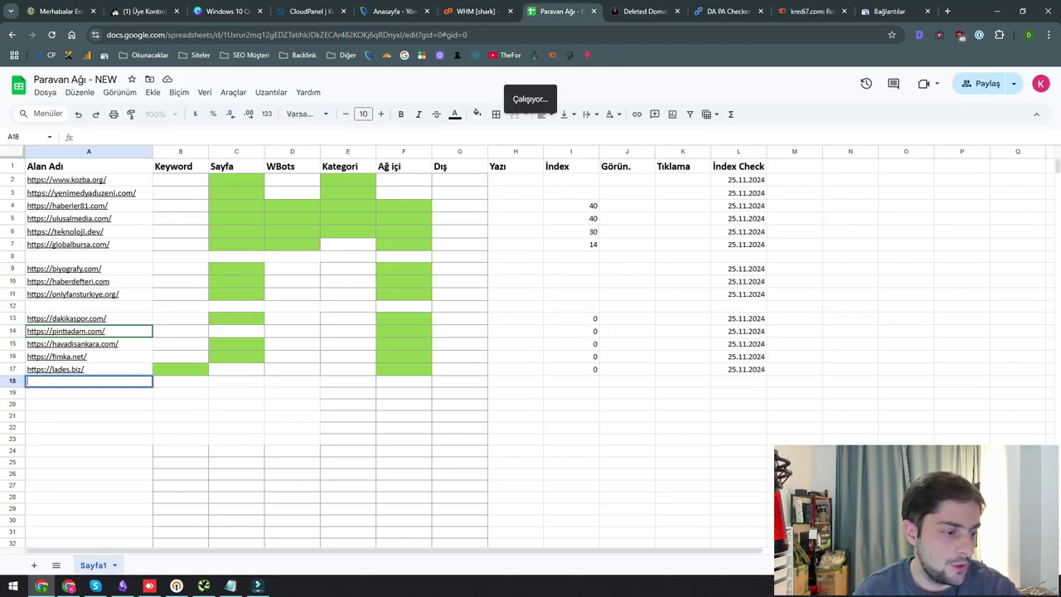
type("kredi7.com")
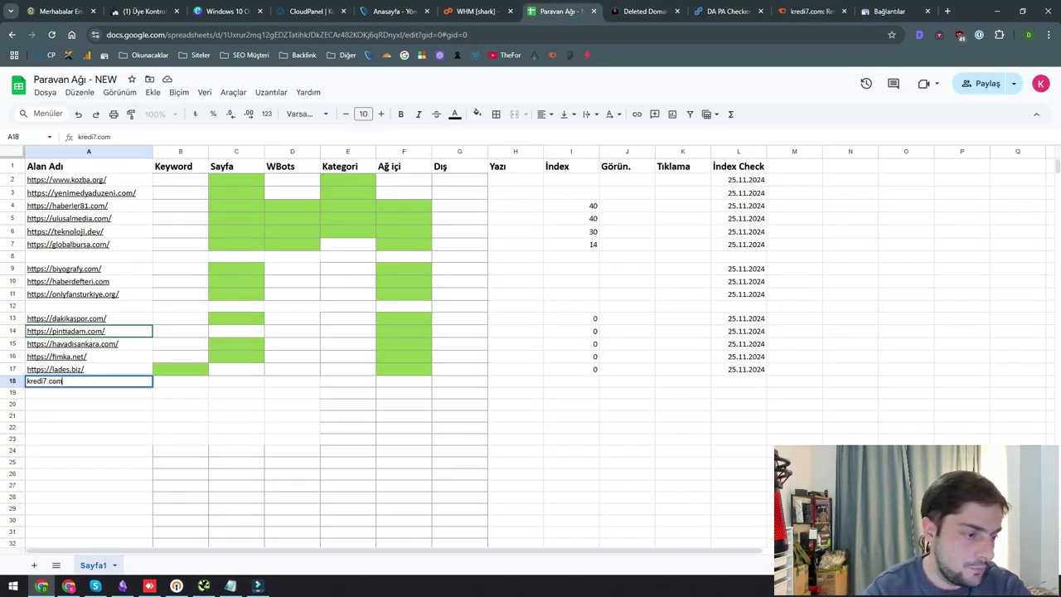
key("Tab")
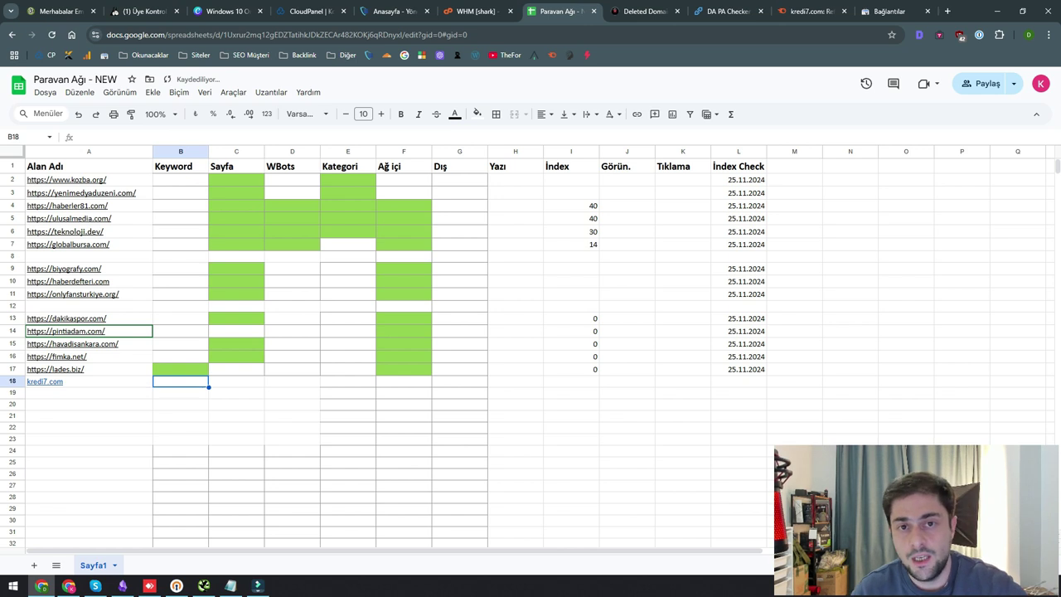
left_click(88, 381)
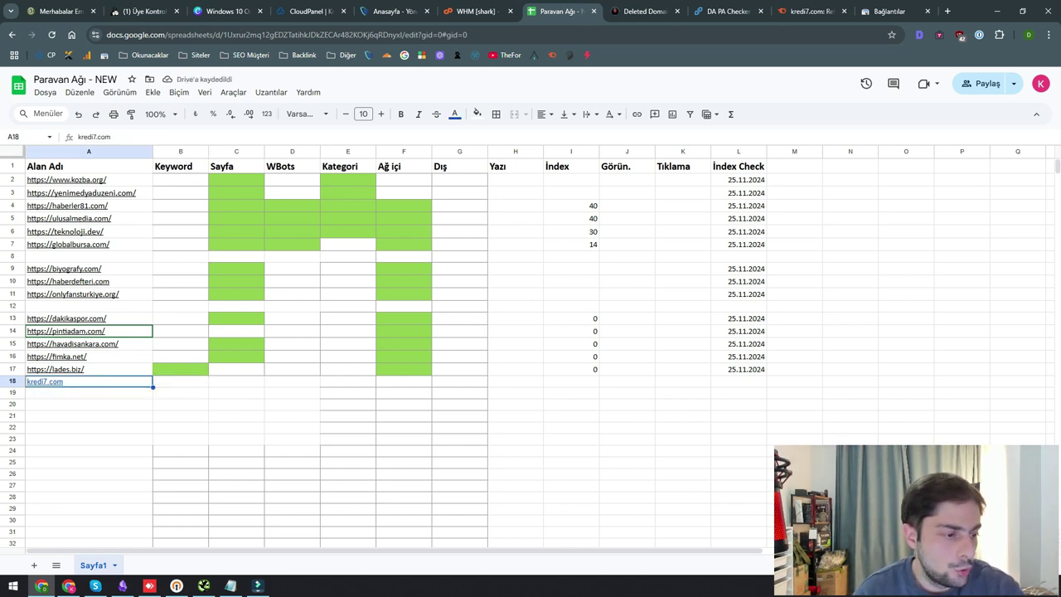
left_click(808, 11)
scroll(622, 216, "down", 3)
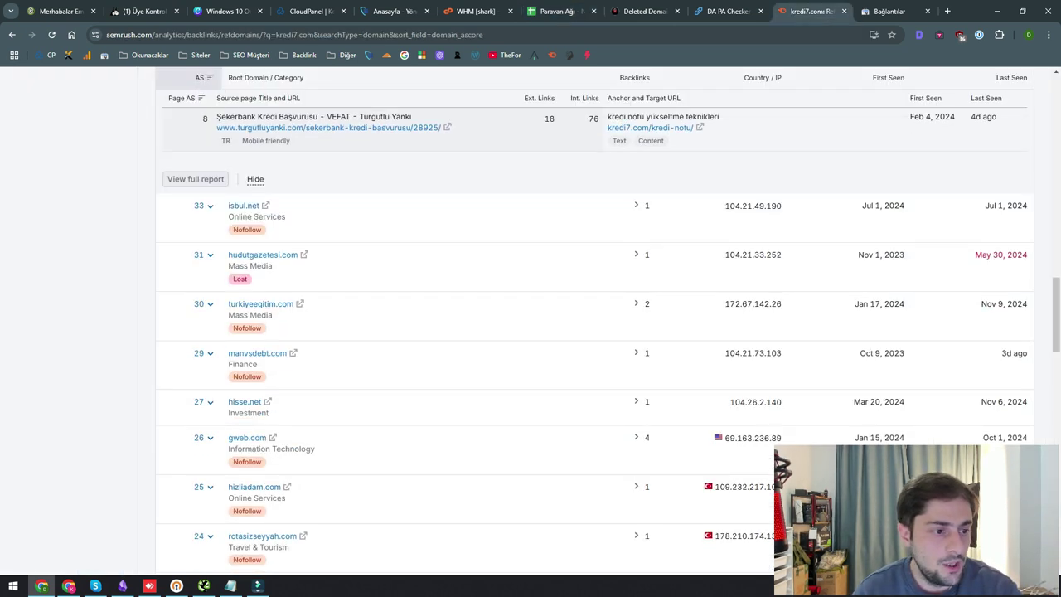
left_click(726, 10)
left_click(645, 11)
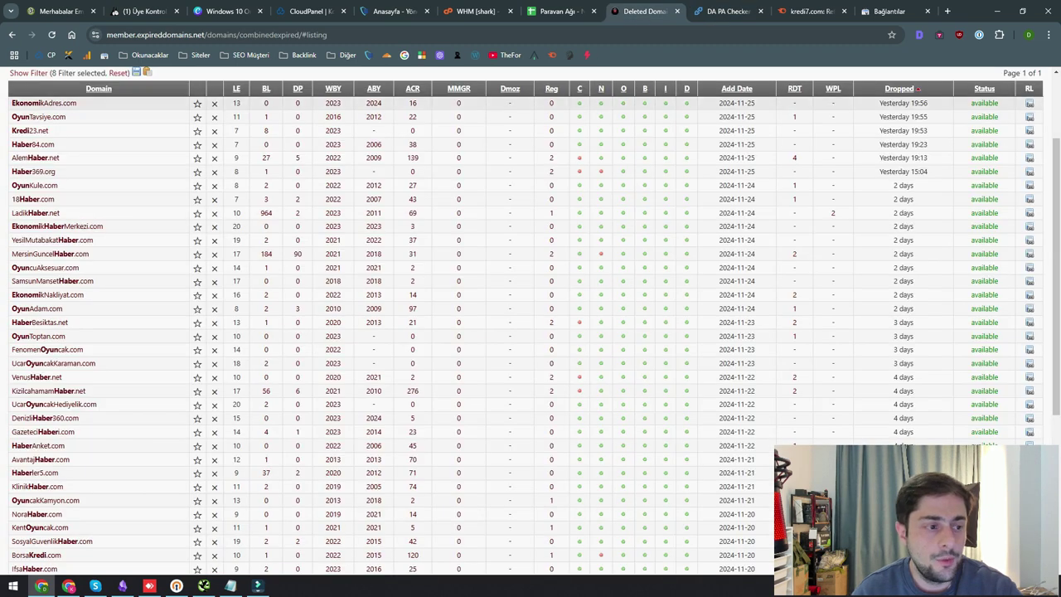
left_click(560, 11)
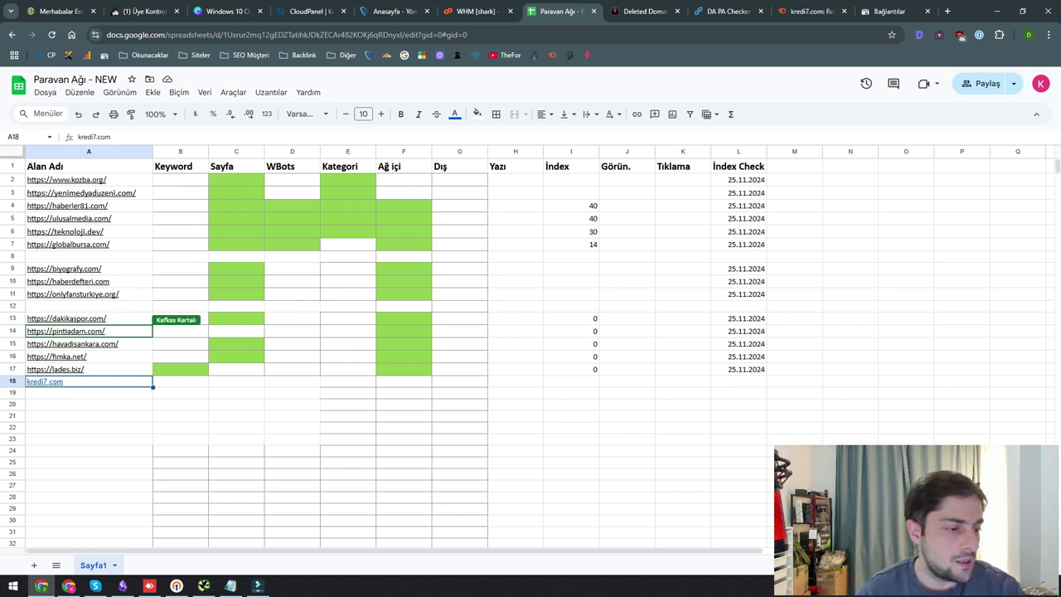
left_click(89, 331)
key("ctrl+c")
key("ctrl+t")
type("site:https://teknoloji.dev/artik-iphonelarin-sifrelerini-kirabilen-bir-uygulama-var/")
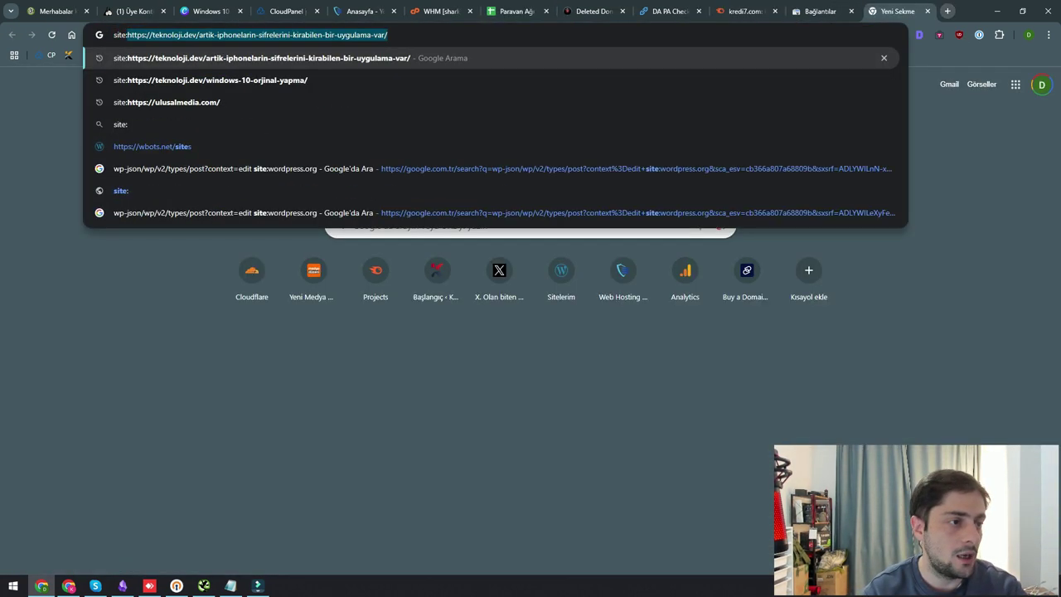
key("ctrl+v")
key("Return")
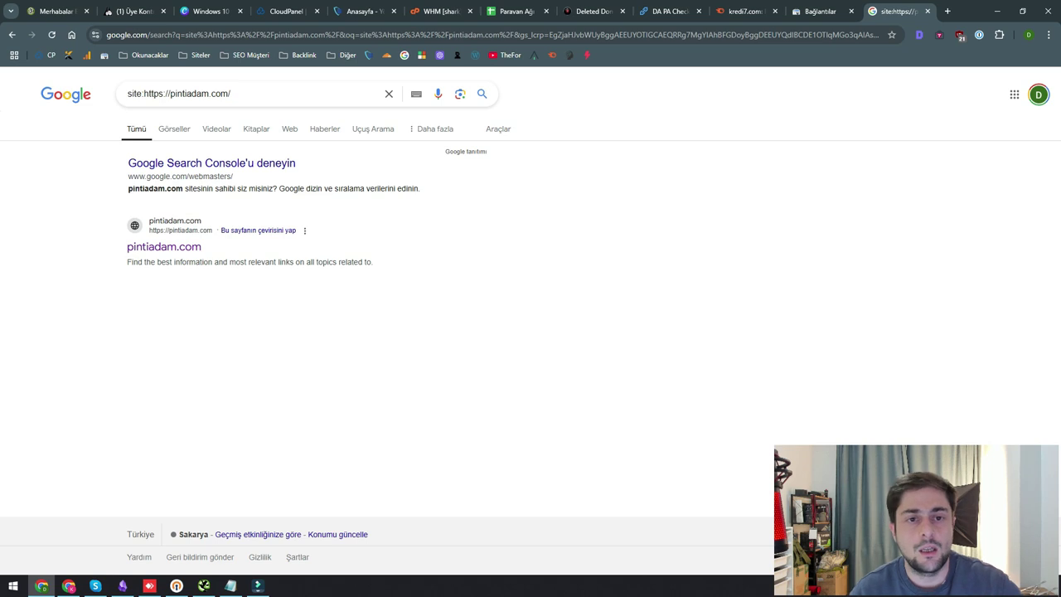
- Switch back to the Paravan Ağı - NEW spreadsheet and select the havadisankara.com address in cell A15
left_click(513, 11)
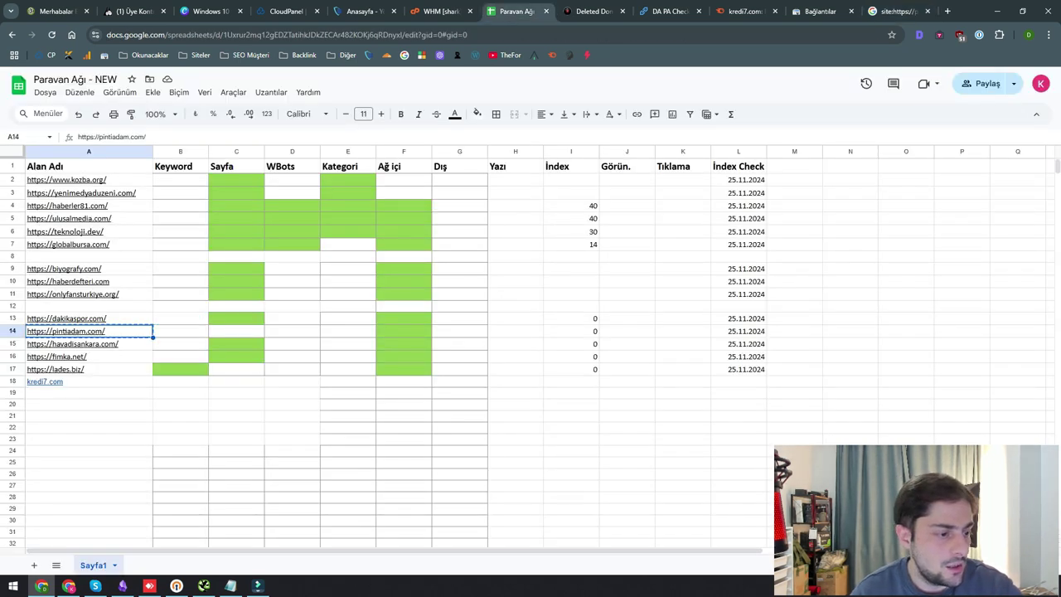
left_click(88, 382)
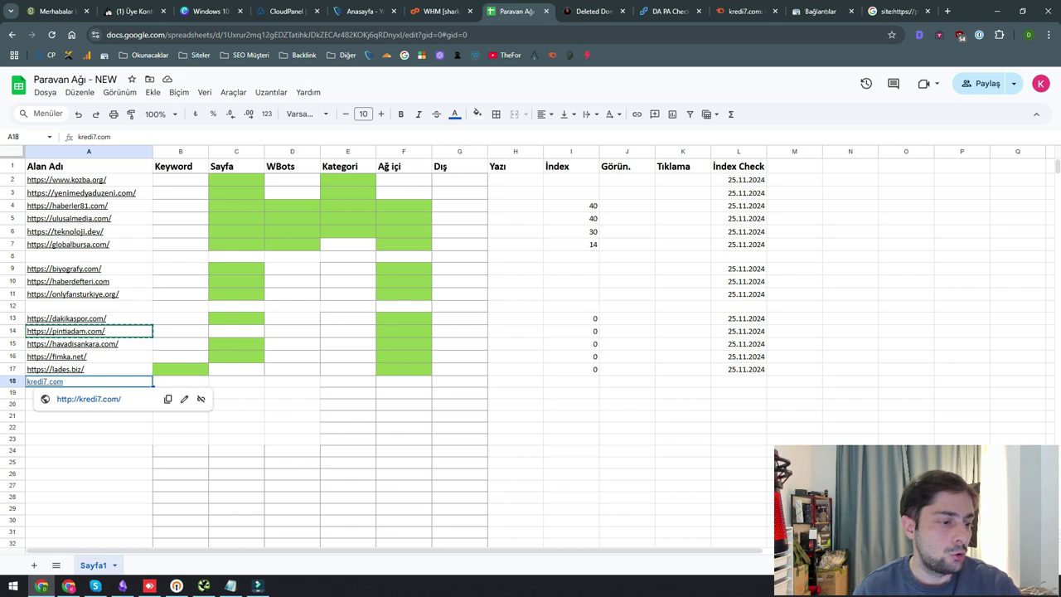
left_click(89, 343)
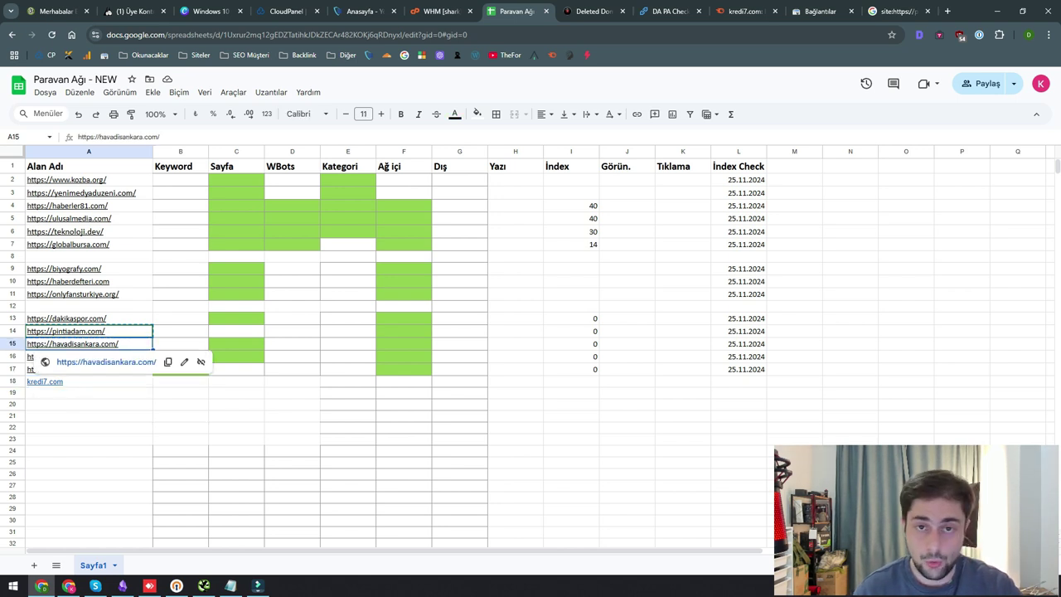